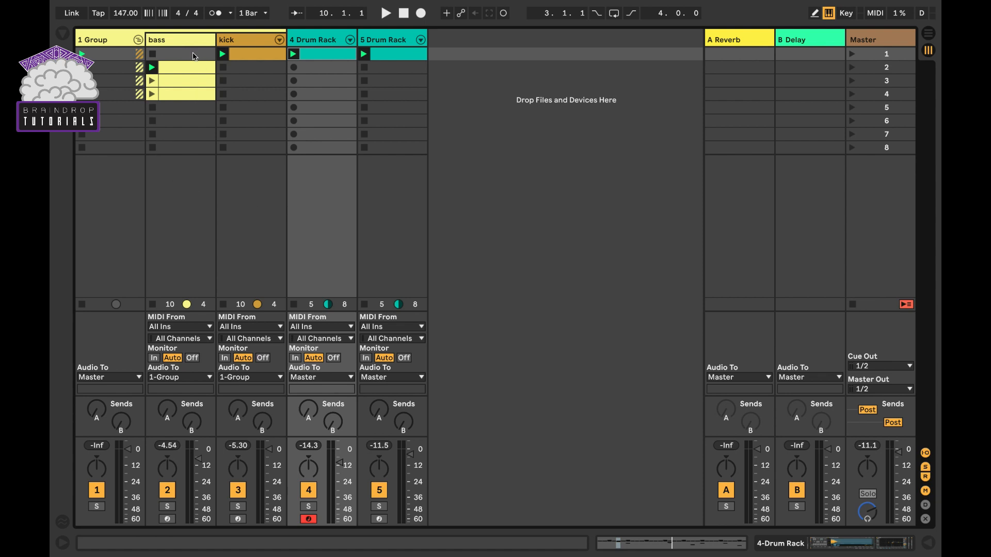
Step: Examine the device chains and drum pads of the 4 Drum Rack and 5 Drum Rack tracks
double_click(312, 46)
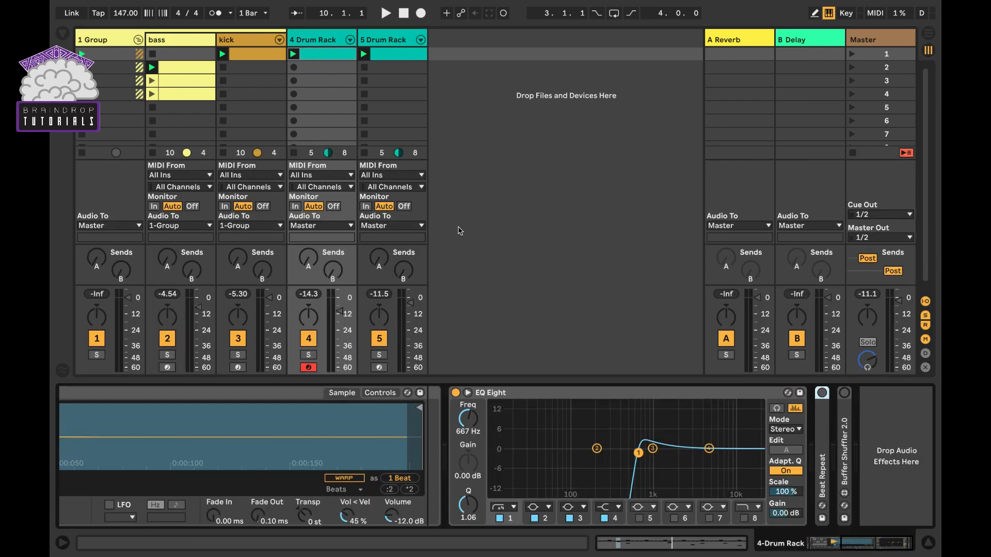
left_click(386, 41)
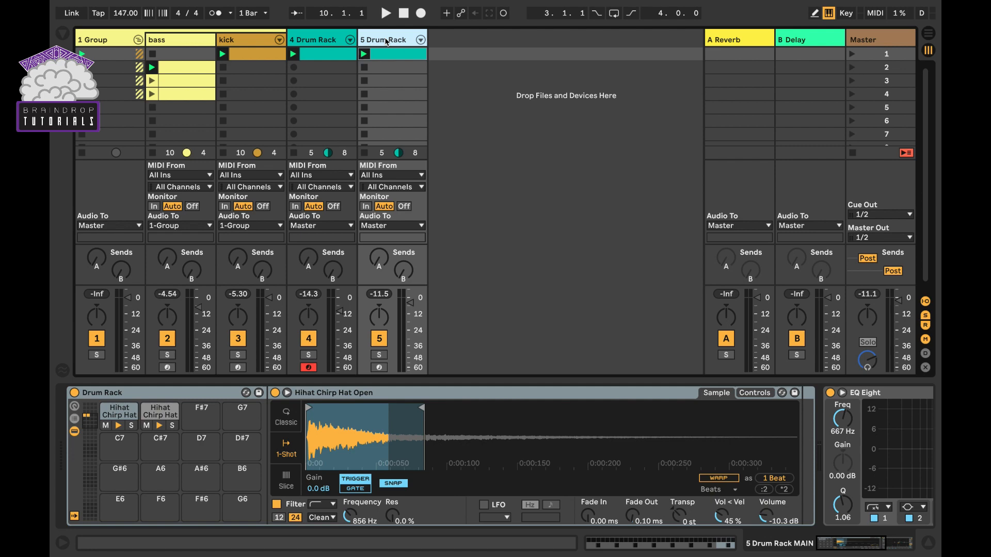
left_click(333, 37)
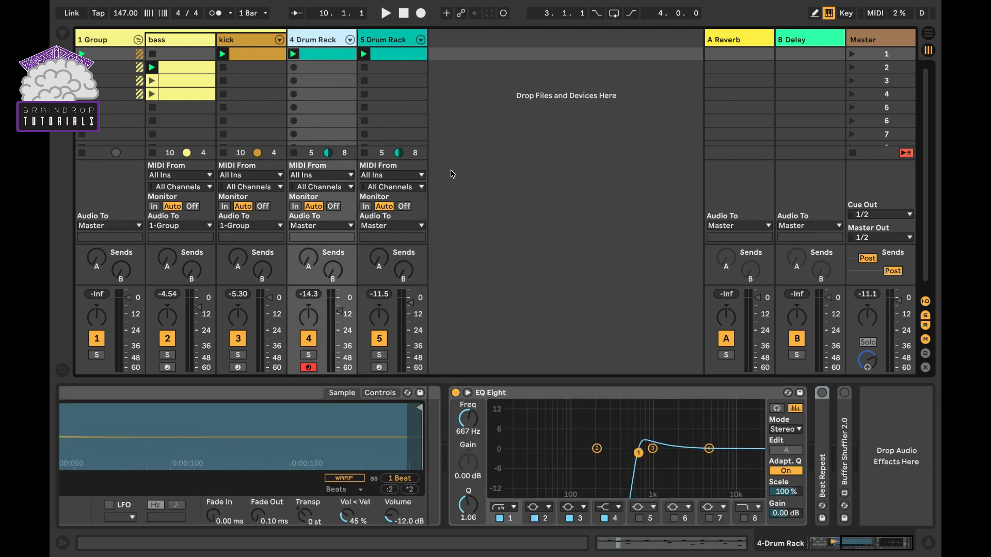
scroll(354, 459, "left", 8)
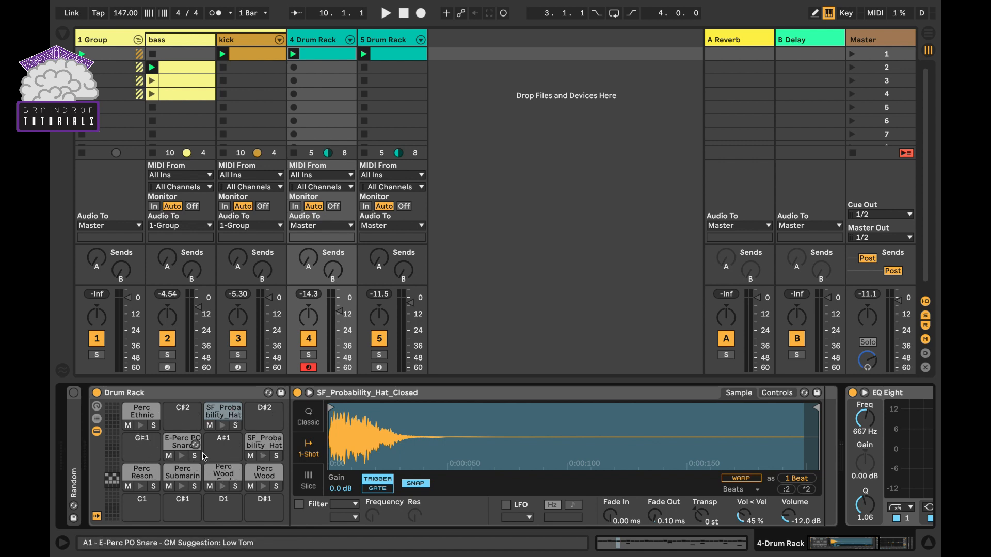
left_click(407, 59)
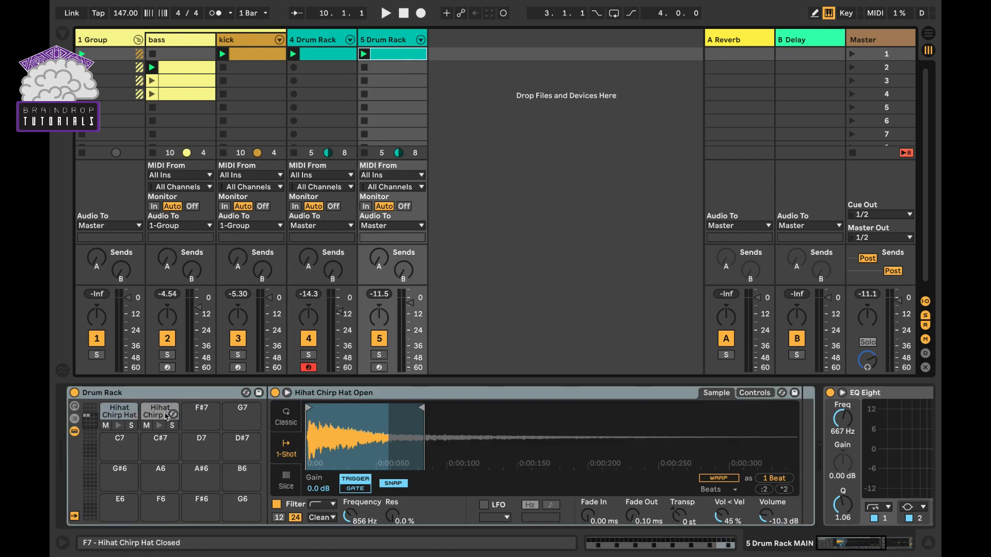
Step: Solo the 4 Drum Rack track, launch its clip and set the track volume to -7.0 dB
left_click(308, 355)
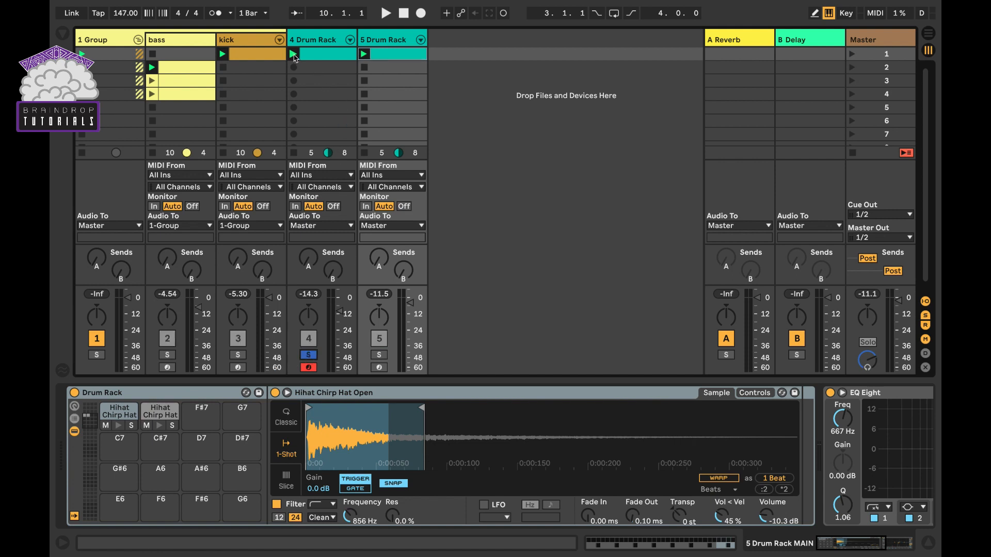
left_click(293, 55)
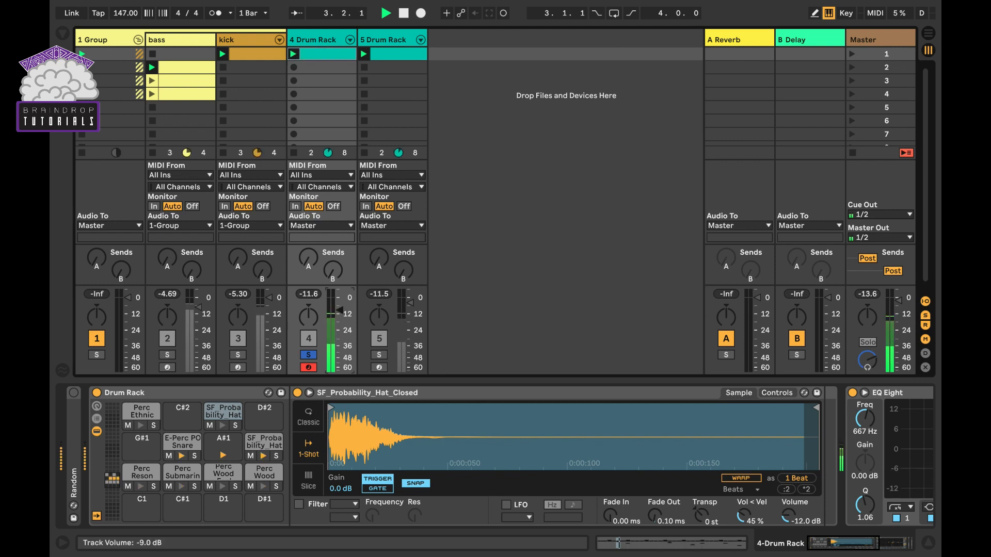
left_click_drag(338, 310, 332, 307)
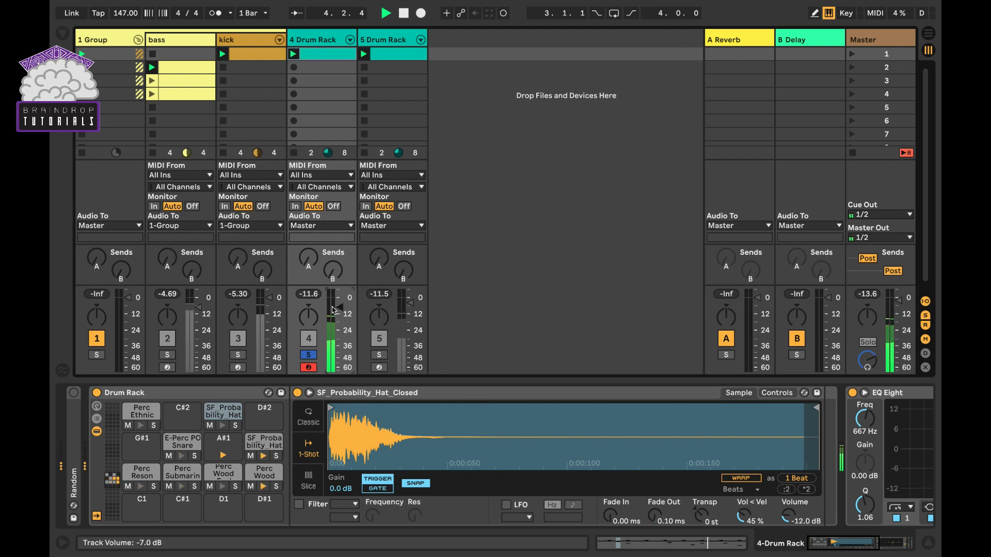
Step: Audition the 5 Drum Rack clip soloed in place of track 4, and mute track 5 after removing its solo
left_click(379, 354)
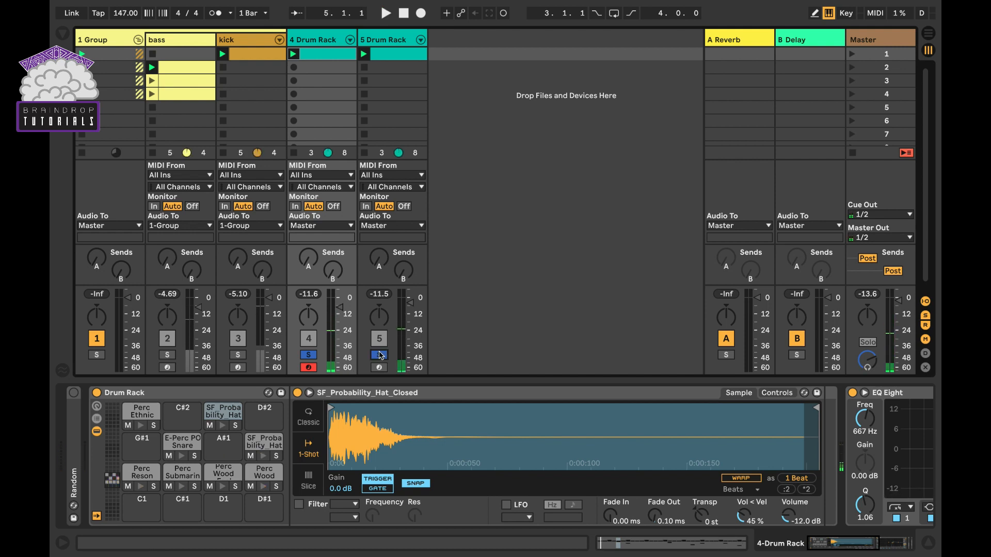
left_click(309, 355)
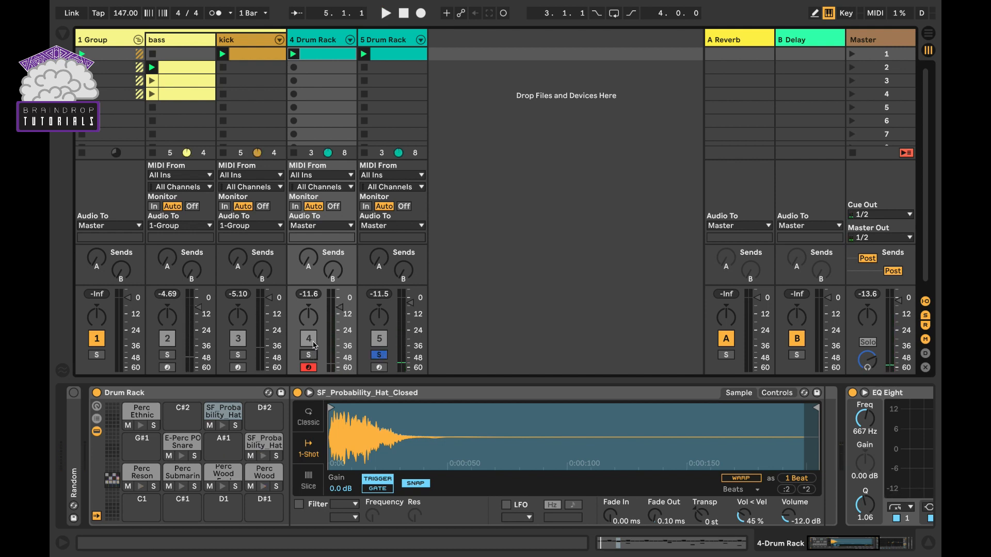
left_click(367, 55)
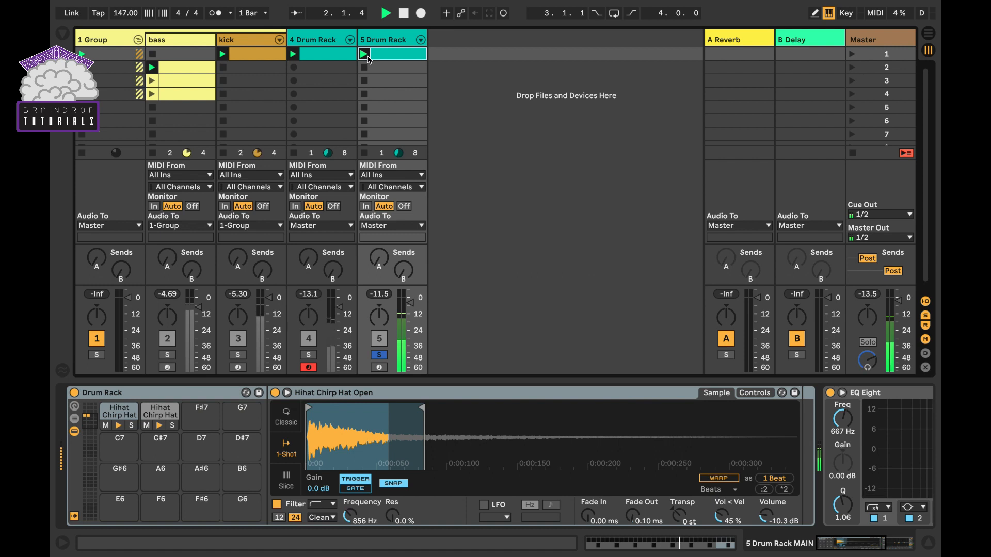
key("space")
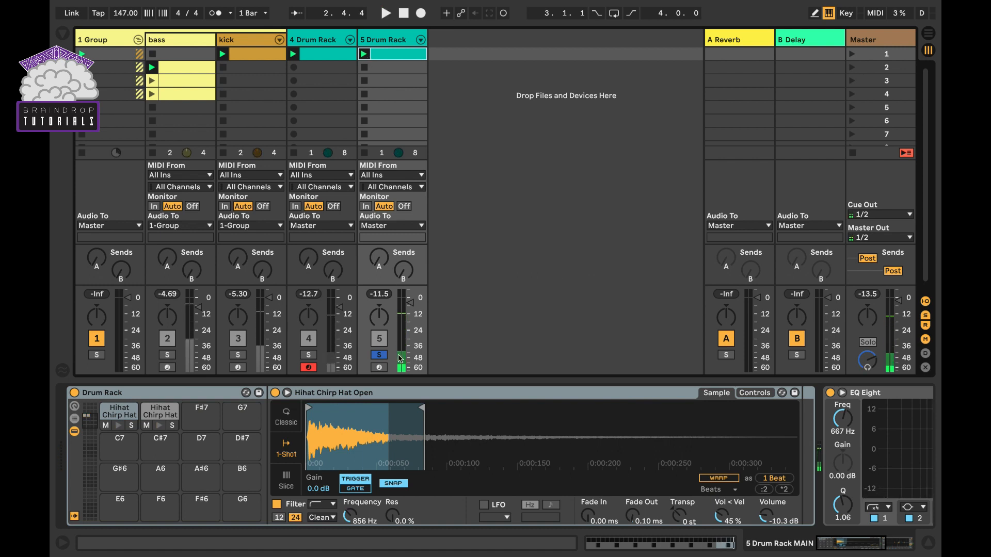
left_click(384, 355)
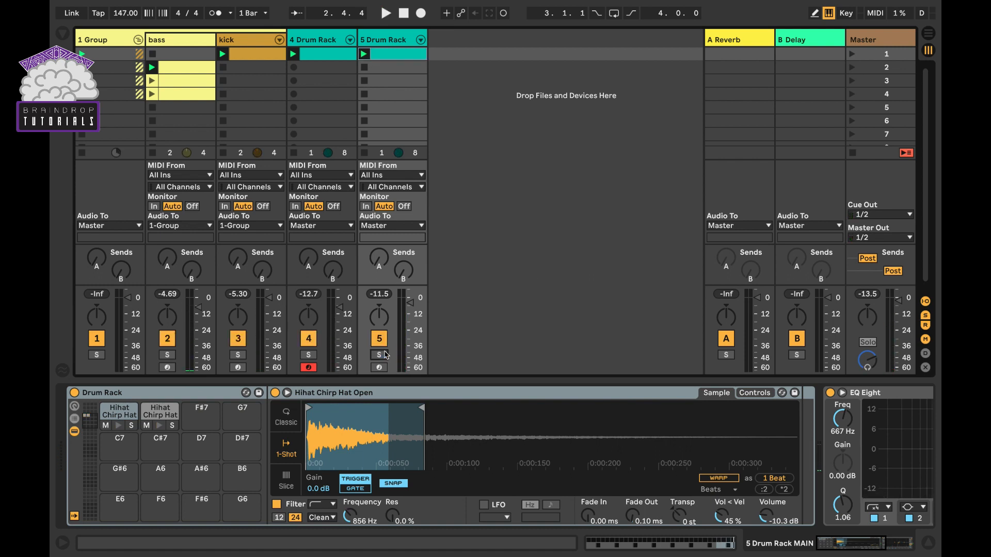
left_click(380, 339)
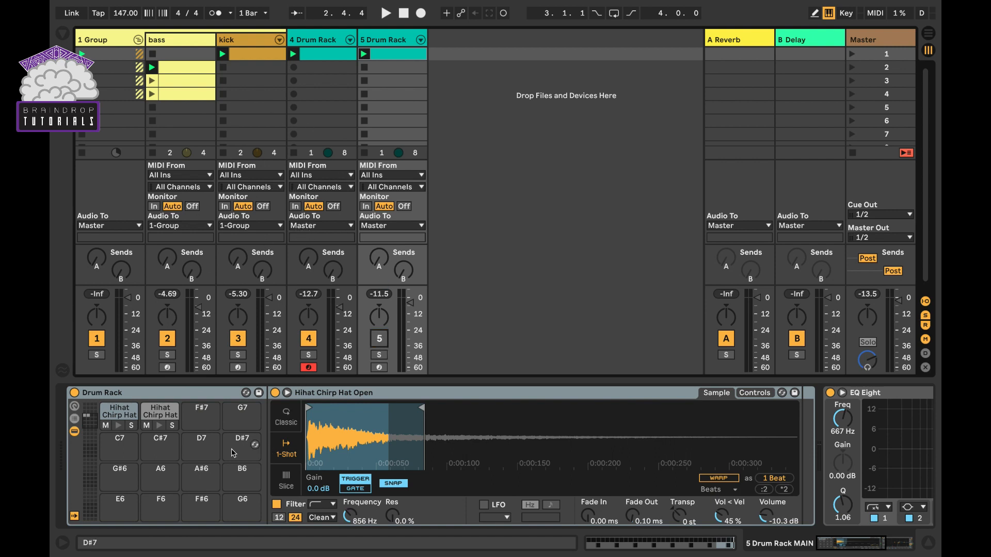
Step: Expand the Random device on 4 Drum Rack and audition the soloed clip with the device still off
left_click(331, 44)
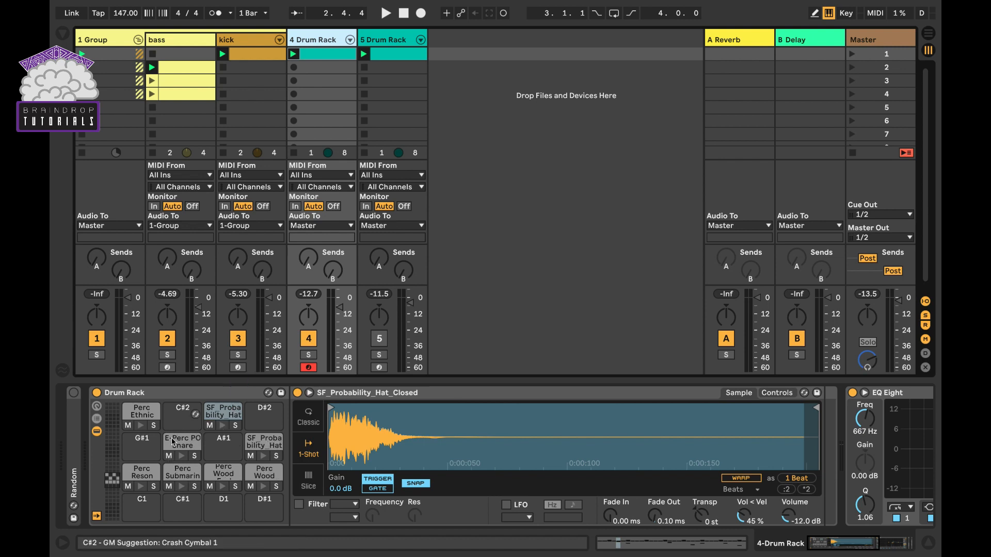
double_click(74, 444)
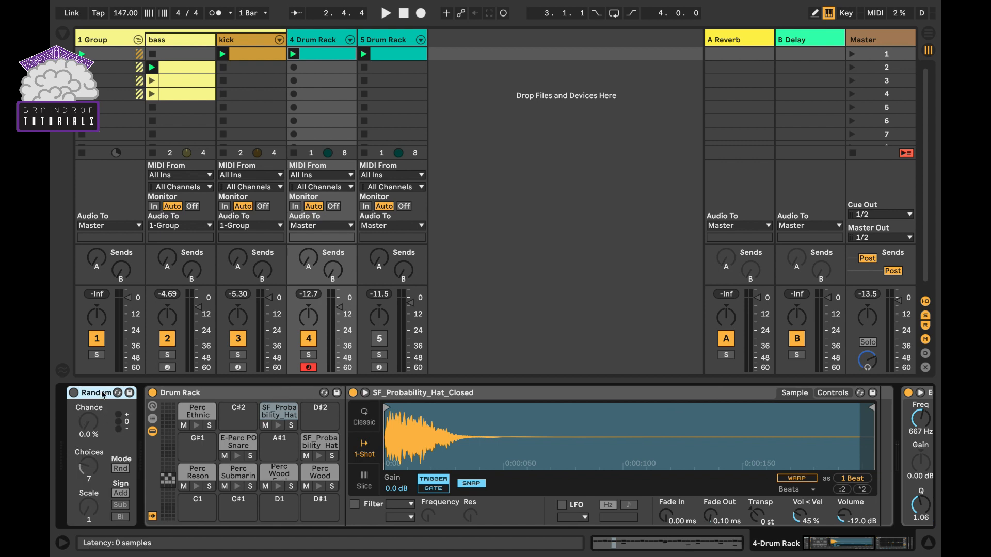
left_click(306, 355)
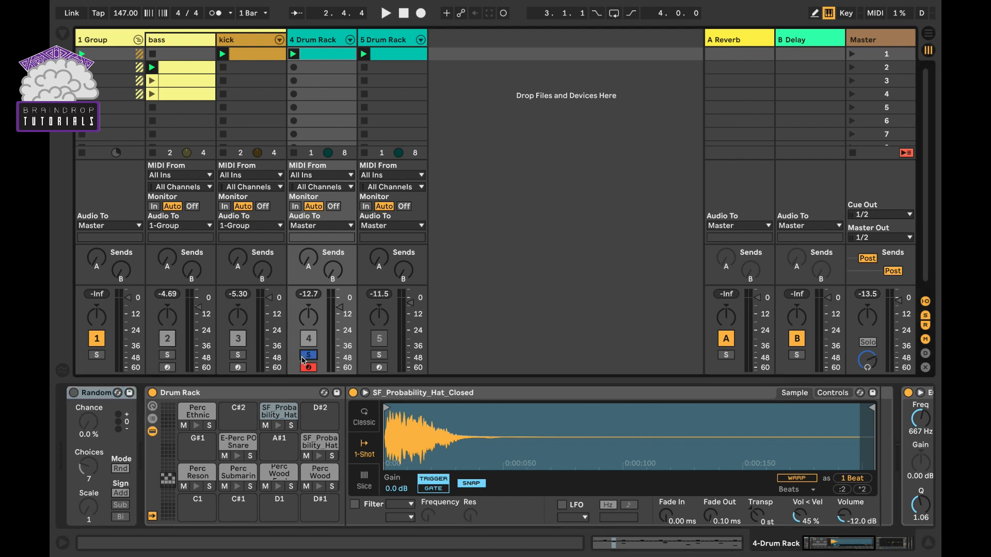
left_click(293, 53)
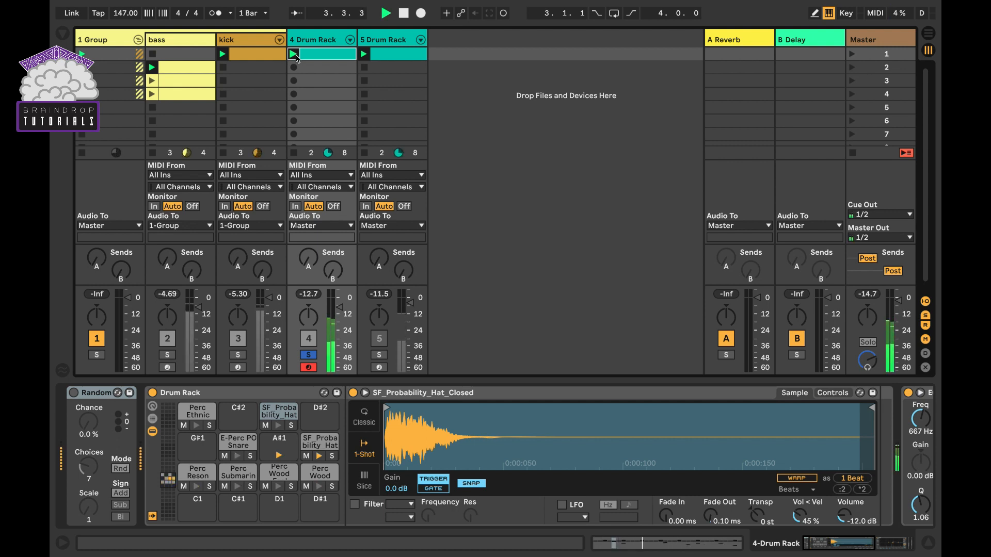
key("space")
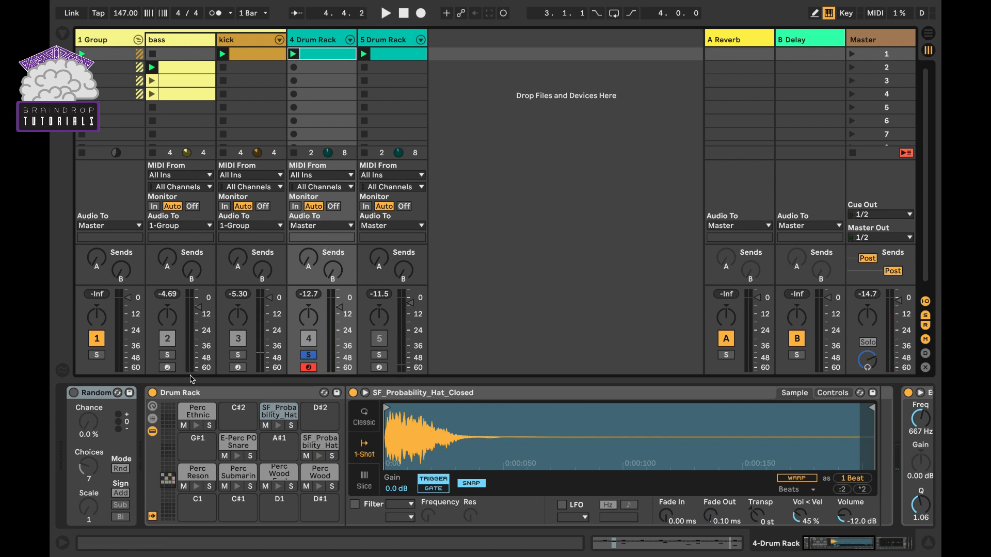
Step: Turn on the Random device and raise its Chance to 83 % while the clip plays
left_click(74, 394)
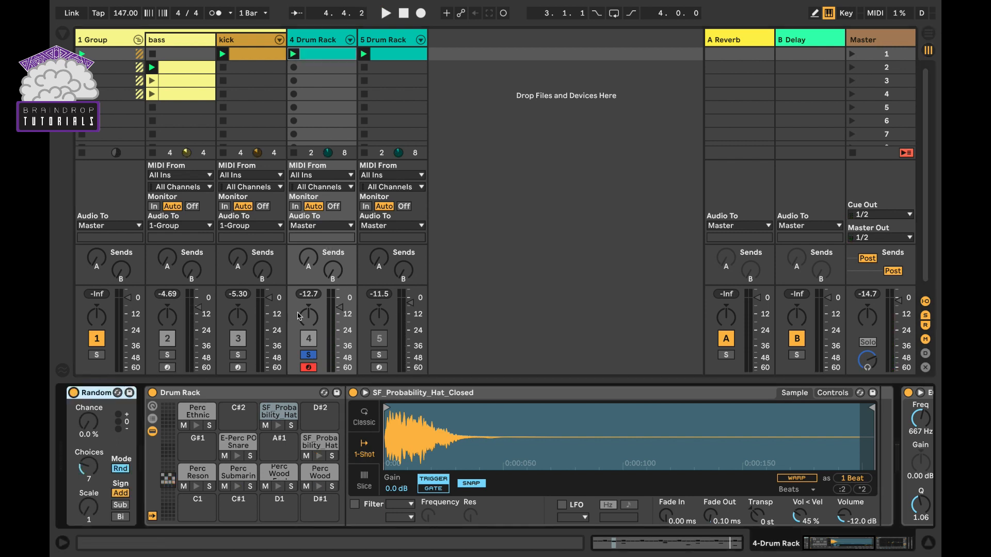
key("space")
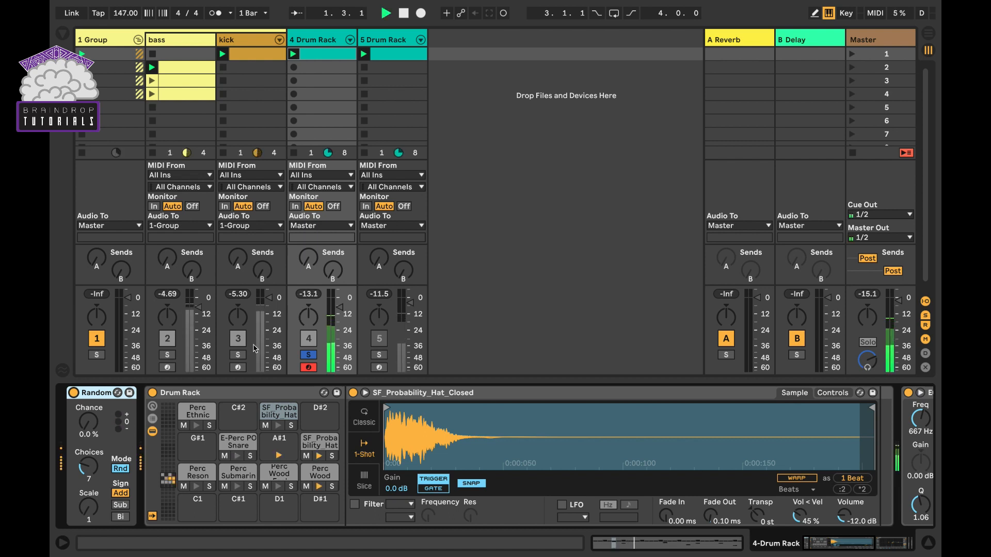
left_click_drag(93, 429, 94, 395)
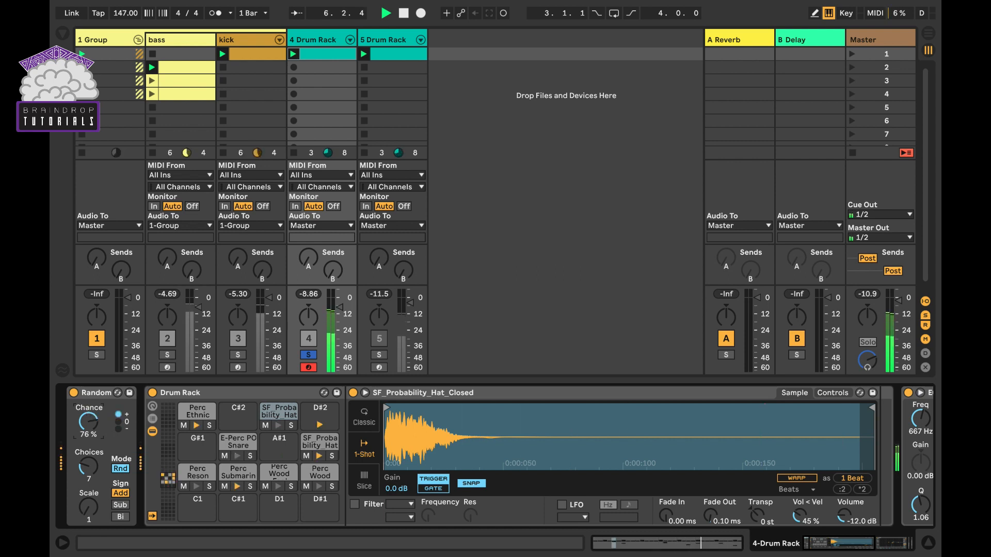
left_click_drag(94, 429, 89, 408)
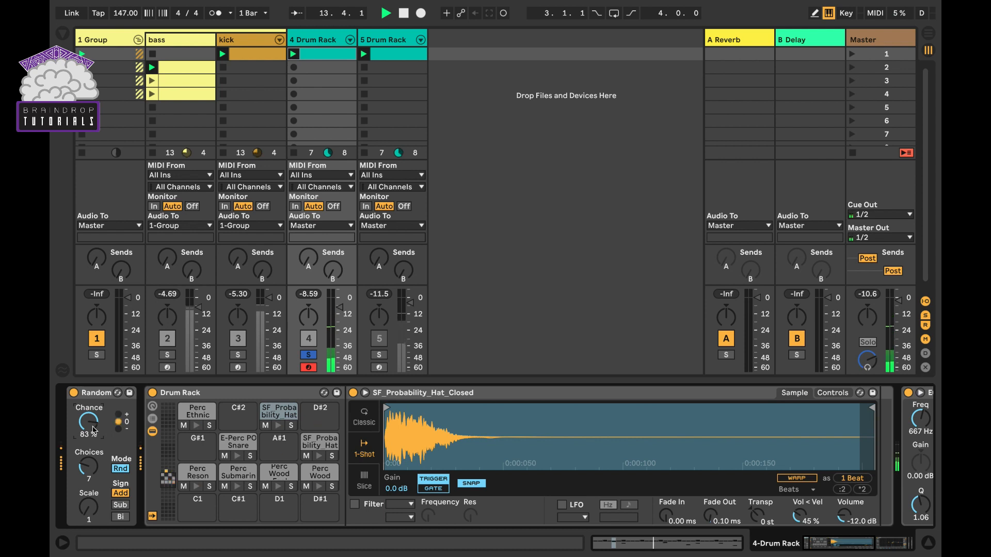
Step: Restart playback and set the Random device's Chance to 73 %
key("space")
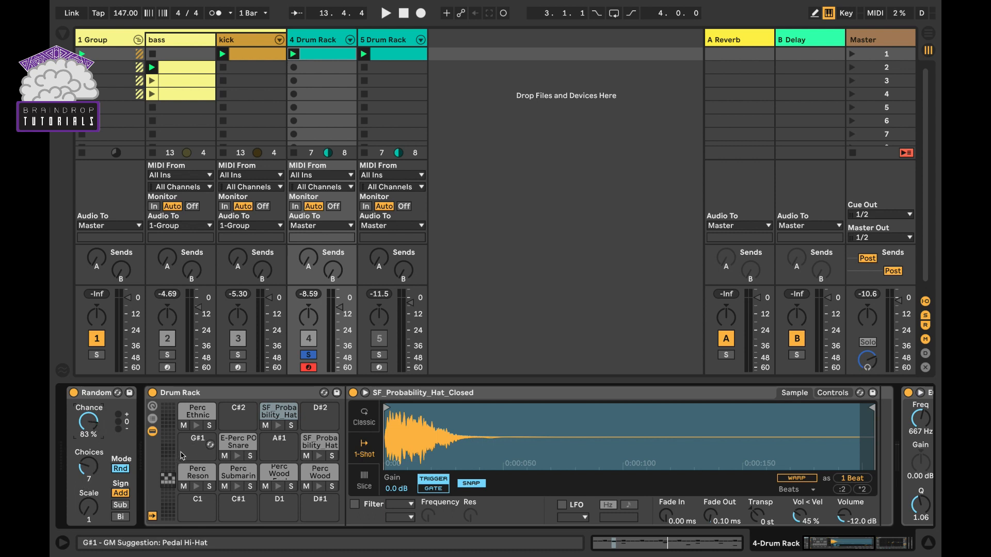
key("space")
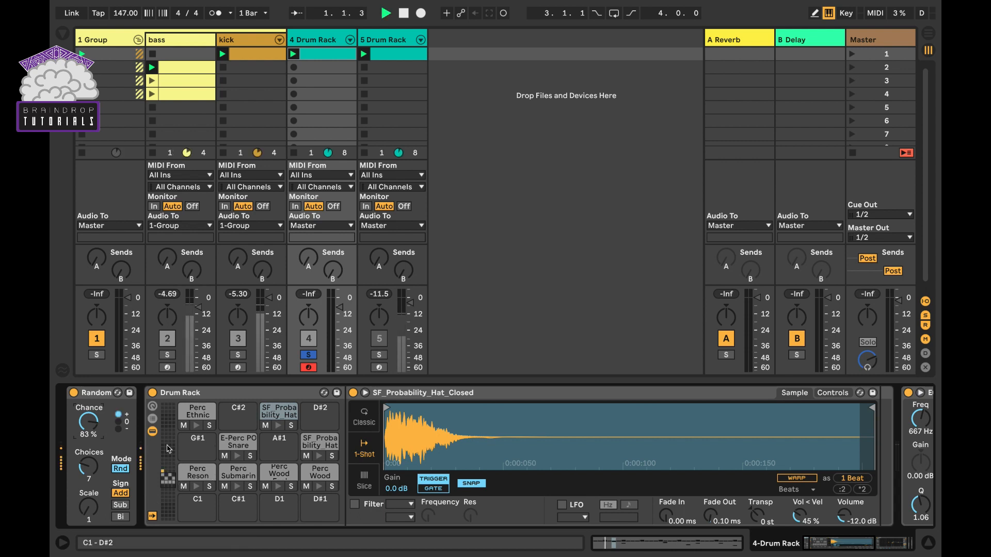
left_click_drag(88, 421, 88, 393)
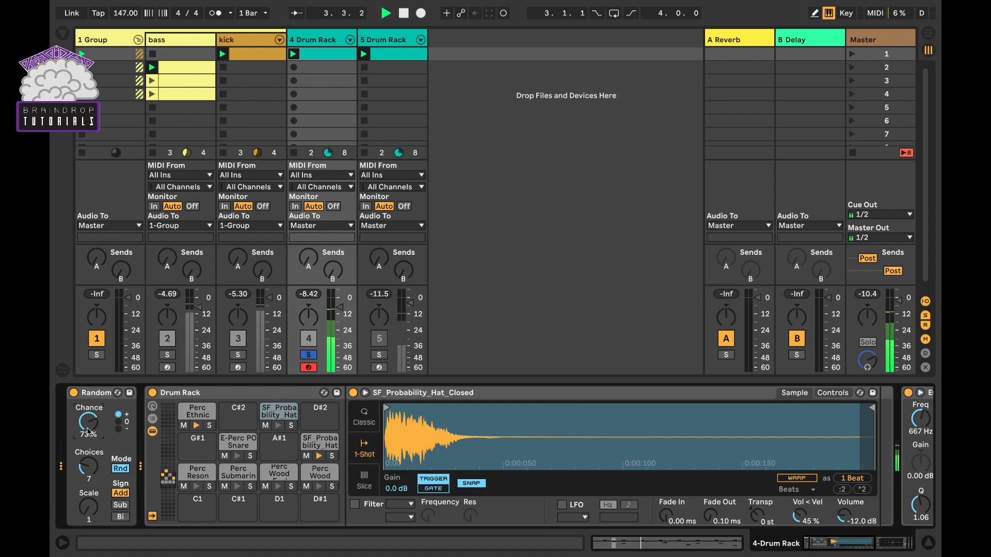
Step: Try 8 Choices in the Random device, restore 7, and lower its Chance to 58 %
left_click(88, 466)
mouse_move(88, 466)
left_mouse_down()
mouse_move(88, 445)
mouse_move(88, 462)
left_mouse_up()
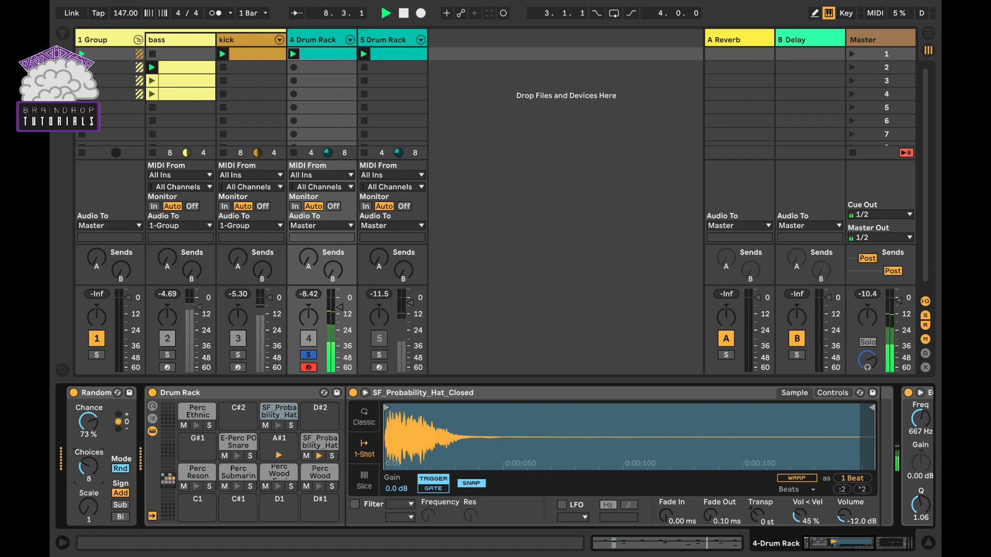
left_click_drag(88, 465, 88, 468)
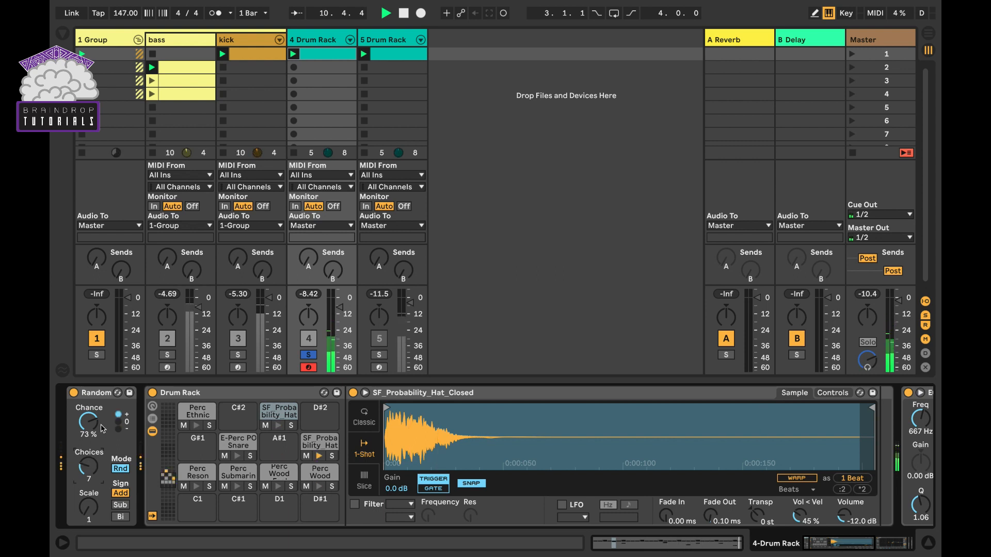
mouse_move(89, 420)
left_mouse_down()
mouse_move(88, 458)
mouse_move(92, 426)
left_mouse_up()
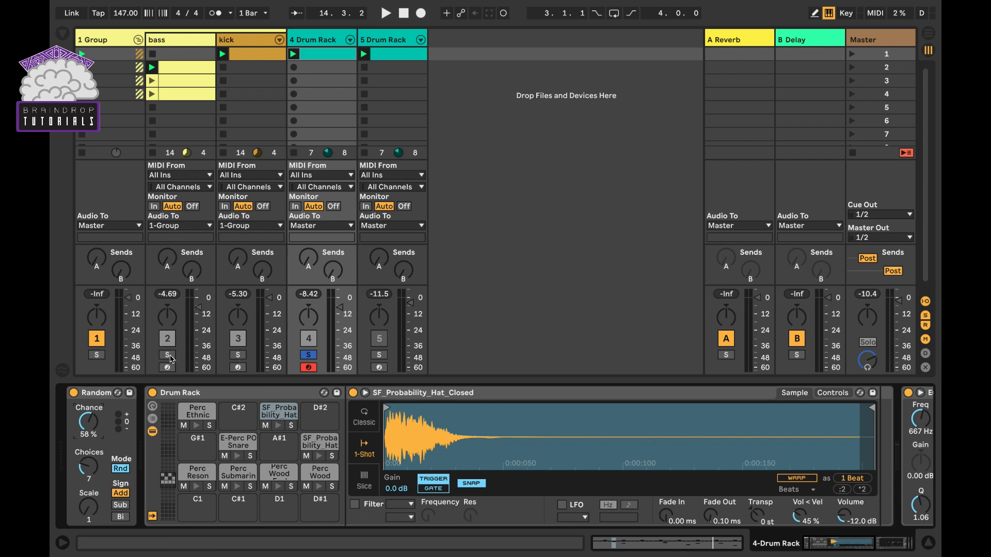
Step: Solo the 1 Group track alongside 4 Drum Rack and fine-tune the drum rack's volume during playback
left_click(97, 355)
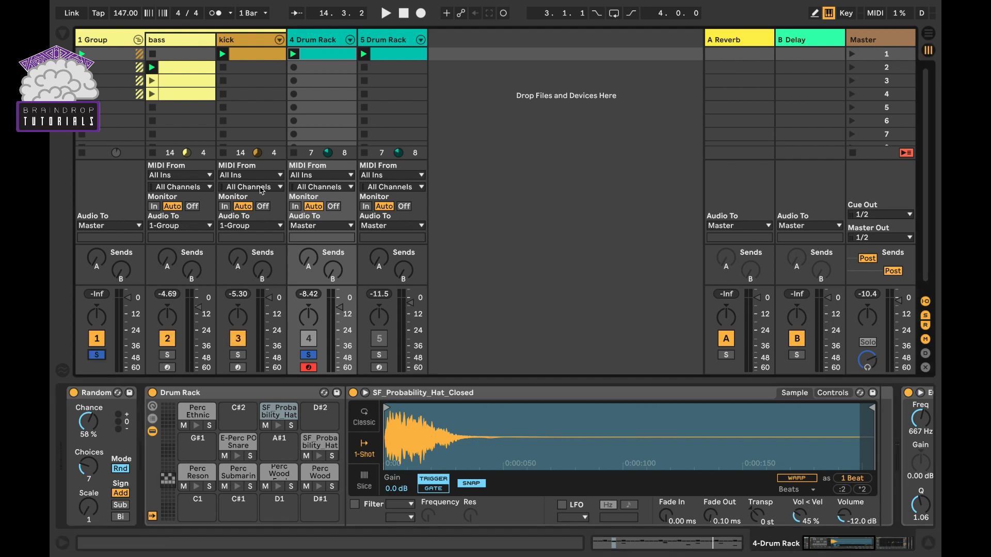
key("space")
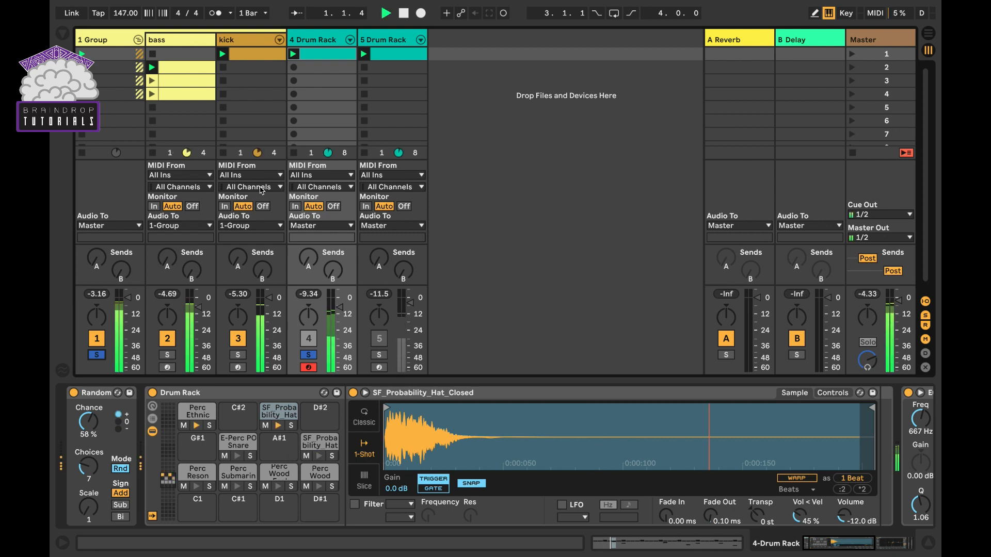
left_click_drag(341, 308, 341, 309)
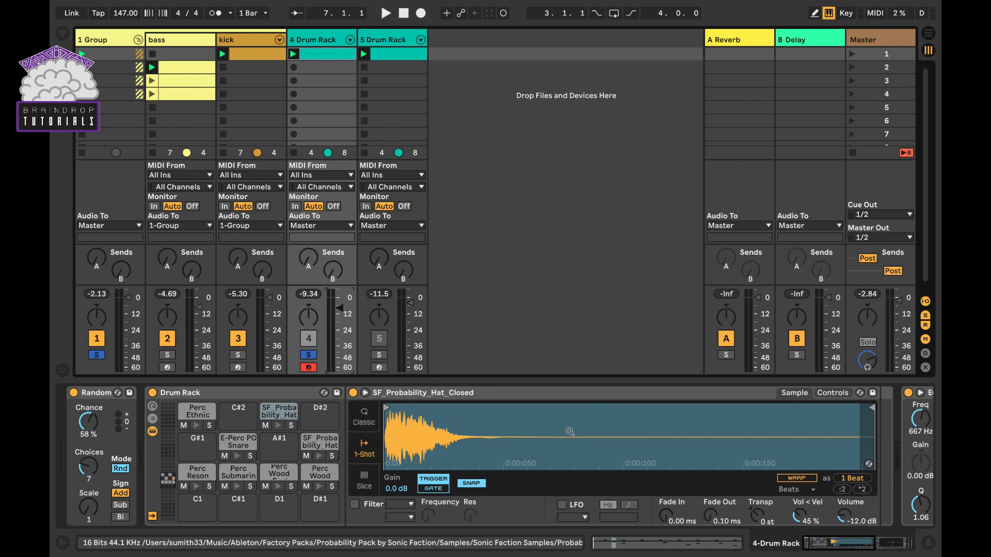
Step: Move Buffer Shuffler 2.0 ahead of Beat Repeat in the 4 Drum Rack device chain
scroll(740, 413, "right", 8)
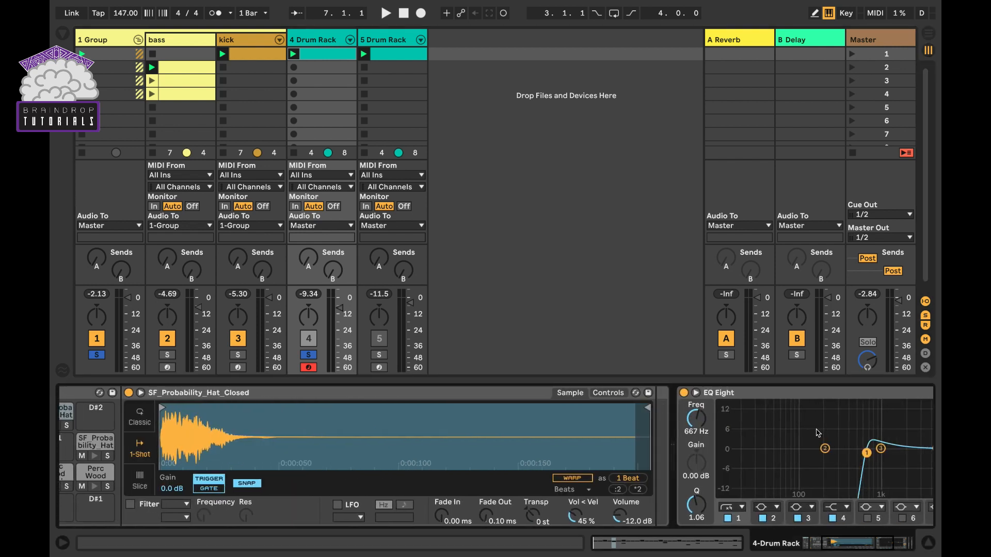
scroll(817, 432, "right", 8)
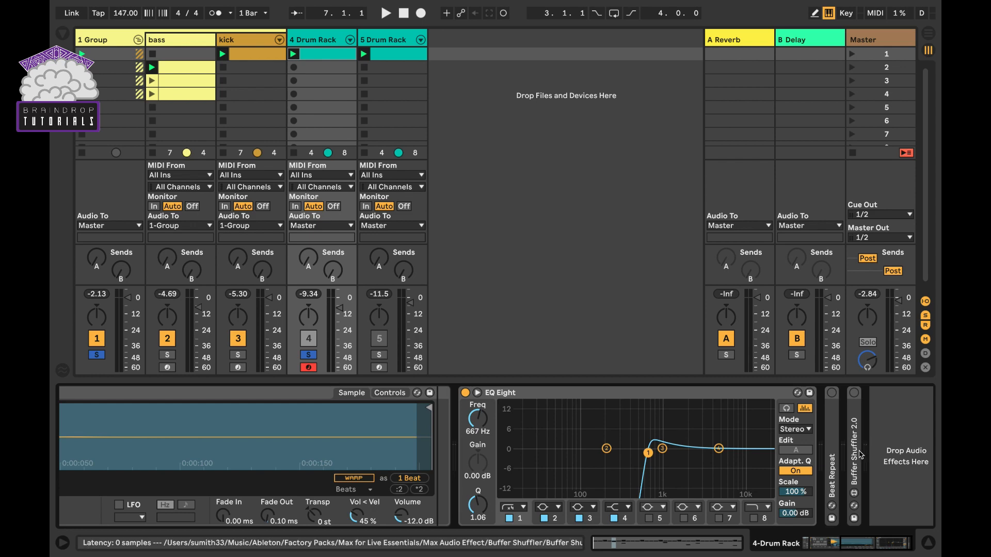
mouse_move(855, 454)
left_mouse_down()
mouse_move(830, 445)
mouse_move(823, 453)
mouse_move(839, 457)
left_mouse_up()
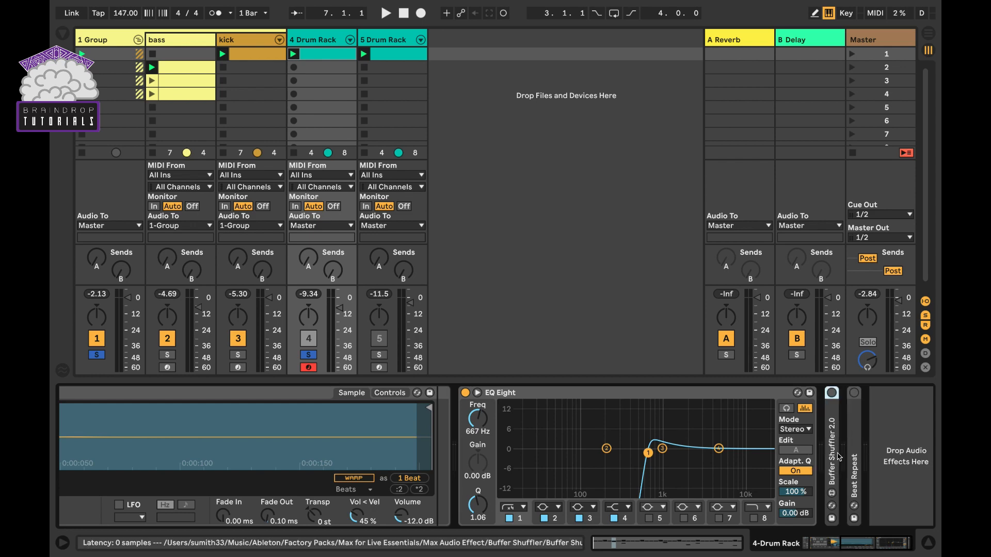
Step: Unfold Buffer Shuffler 2.0 and reset its Stutter values on steps 4, 7 and 8 to 1
double_click(835, 456)
scroll(859, 429, "right", 20)
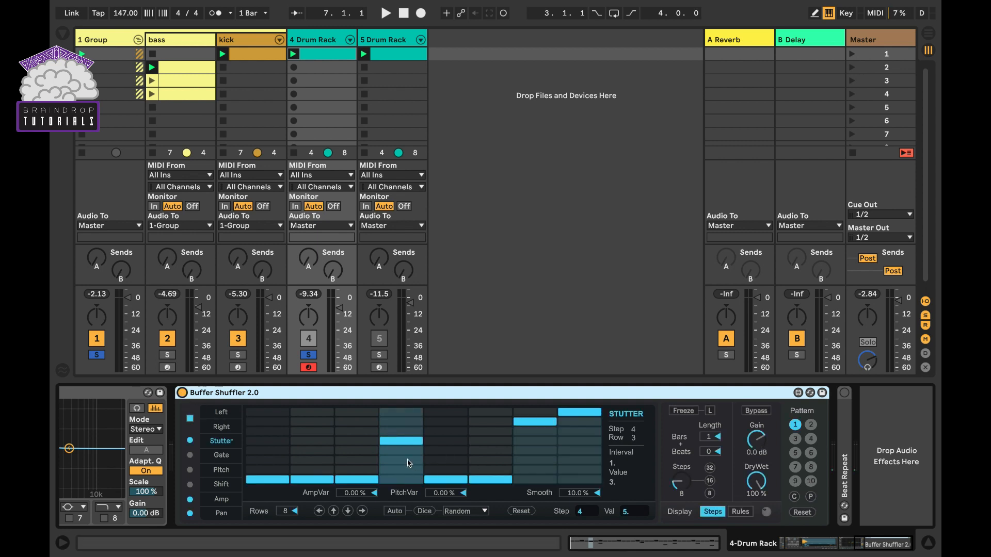
left_click(402, 479)
left_click_drag(533, 458, 526, 520)
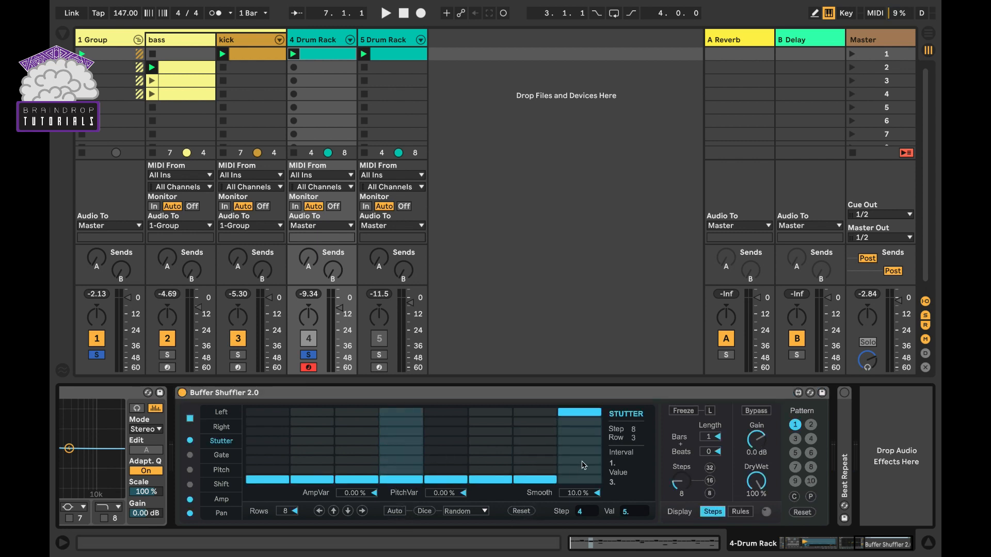
left_click_drag(577, 457, 571, 522)
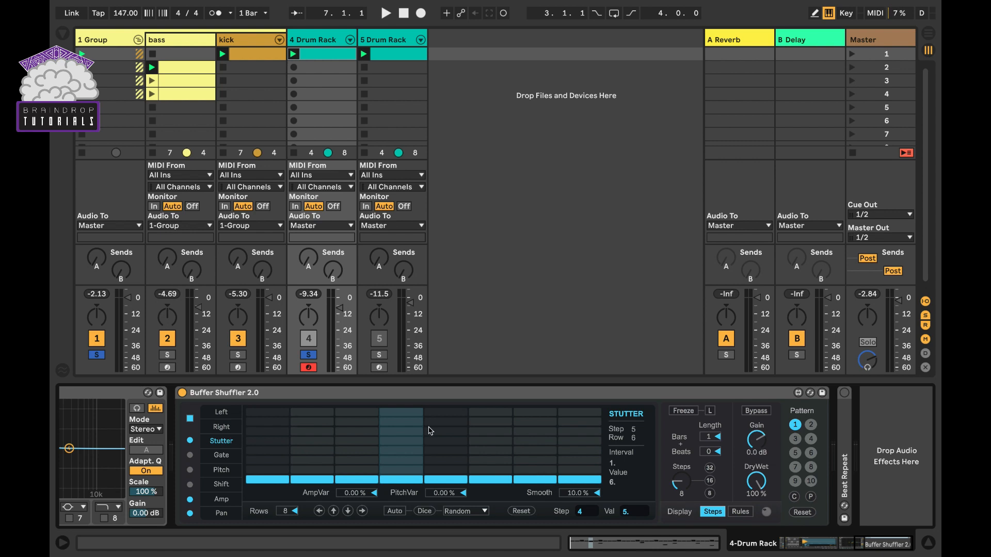
Step: Set the Stutter values to 7 on step 4, 4 on step 6, and 8 on steps 7 and 8, with the loop playing
left_click_drag(406, 450, 406, 426)
left_click_drag(572, 454, 570, 413)
key("space")
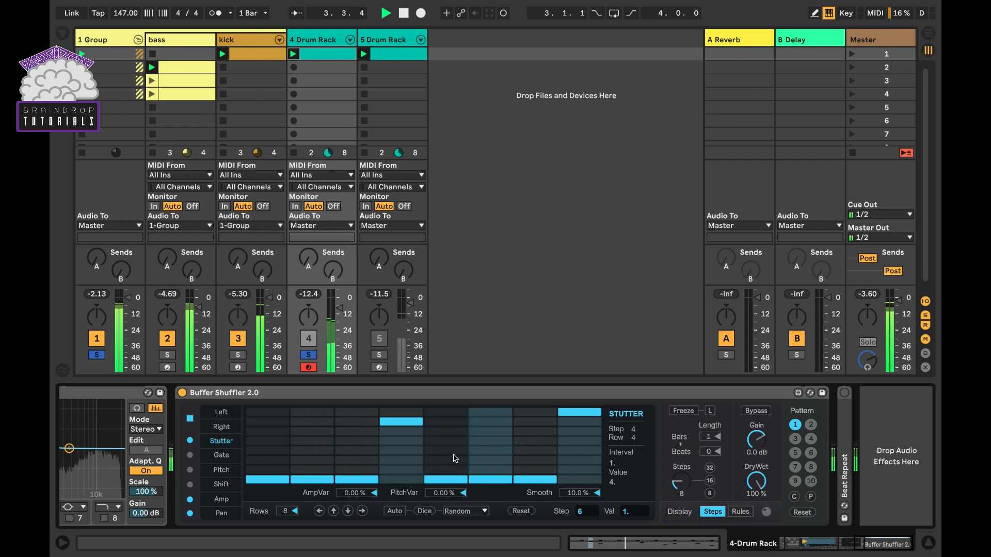
left_click(546, 440)
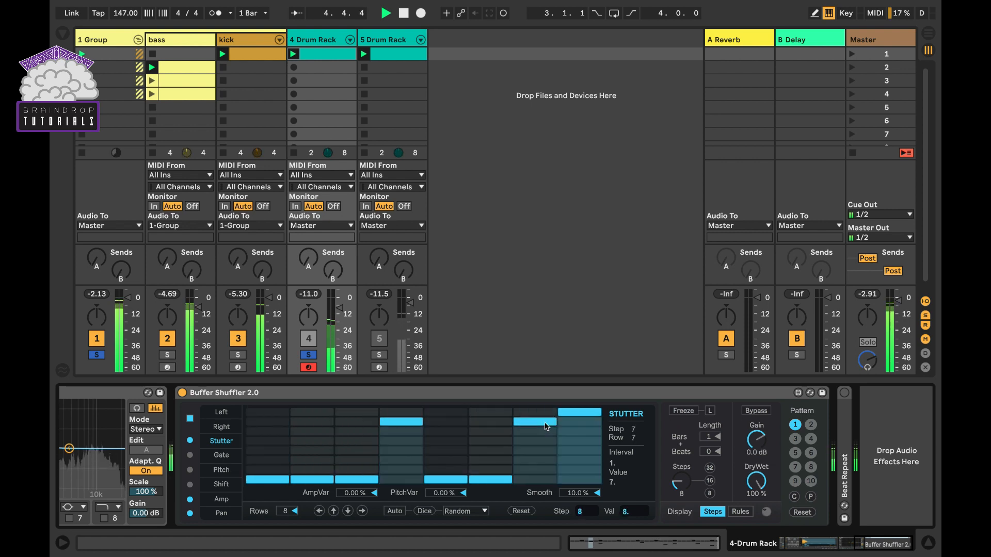
left_click(546, 420)
left_click(545, 413)
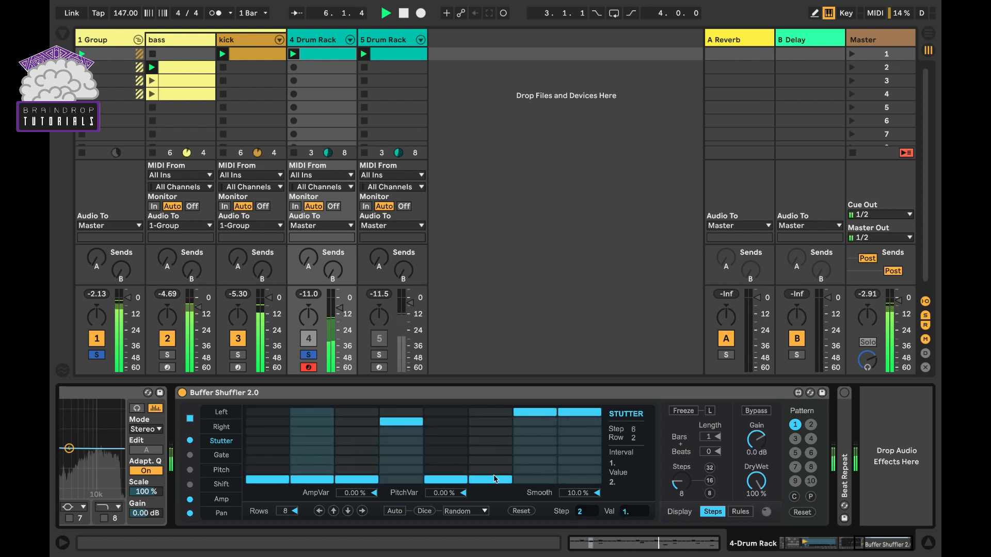
left_click(488, 441)
left_click(486, 451)
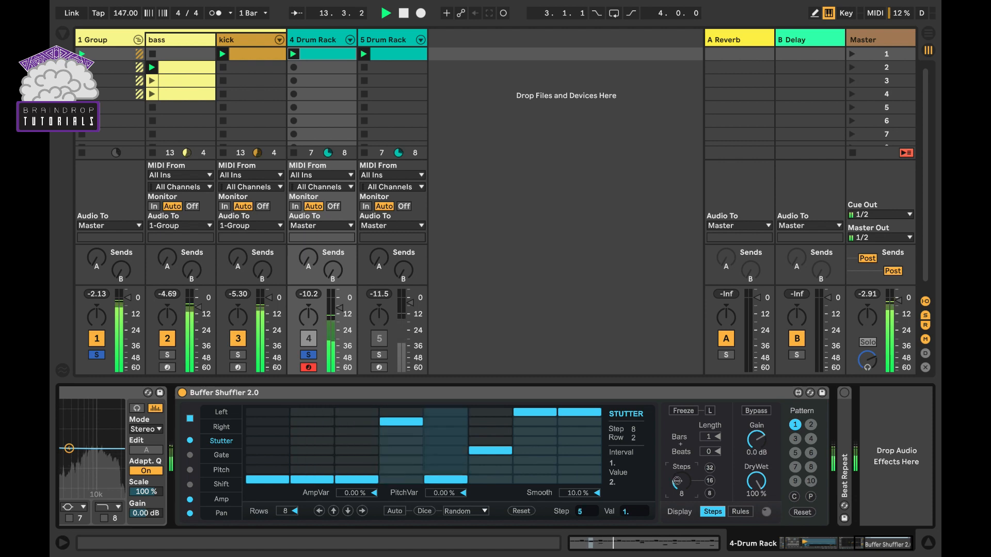
Step: Extend the Buffer Shuffler pattern to 16 steps and set Stutter step 12 to 6, steps 13 and 16 to 5, and step 14 to 3
left_click_drag(677, 485, 677, 463)
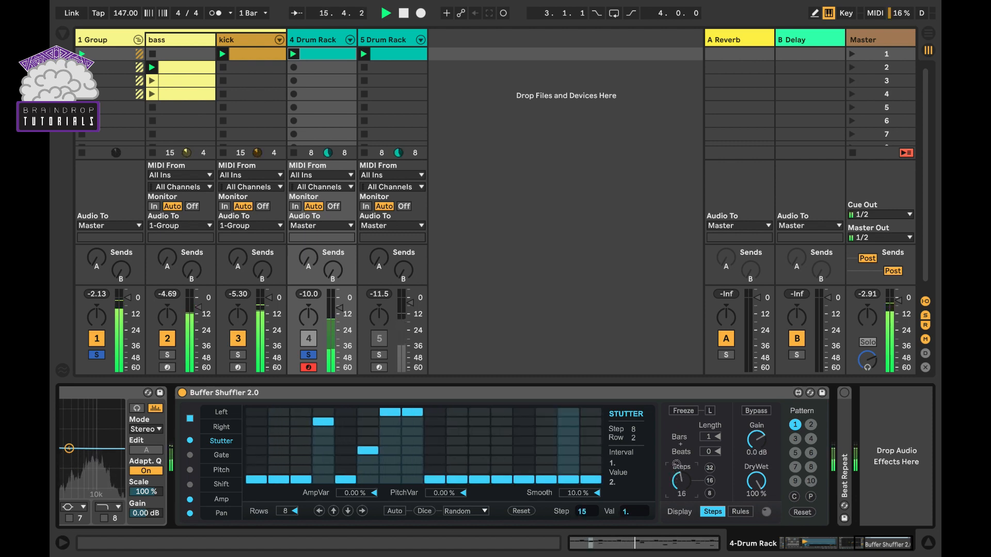
left_click(590, 441)
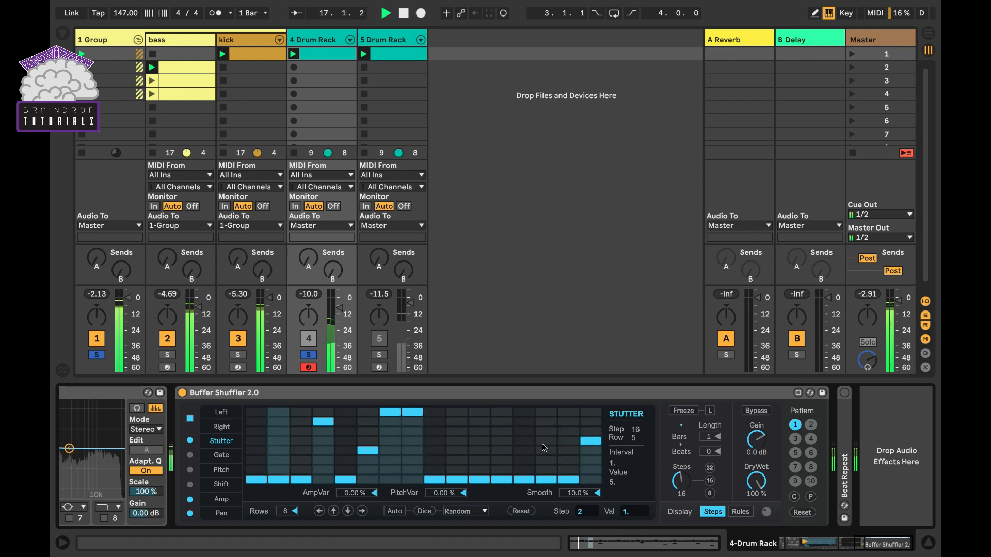
left_click(524, 441)
left_click(501, 431)
left_click(546, 460)
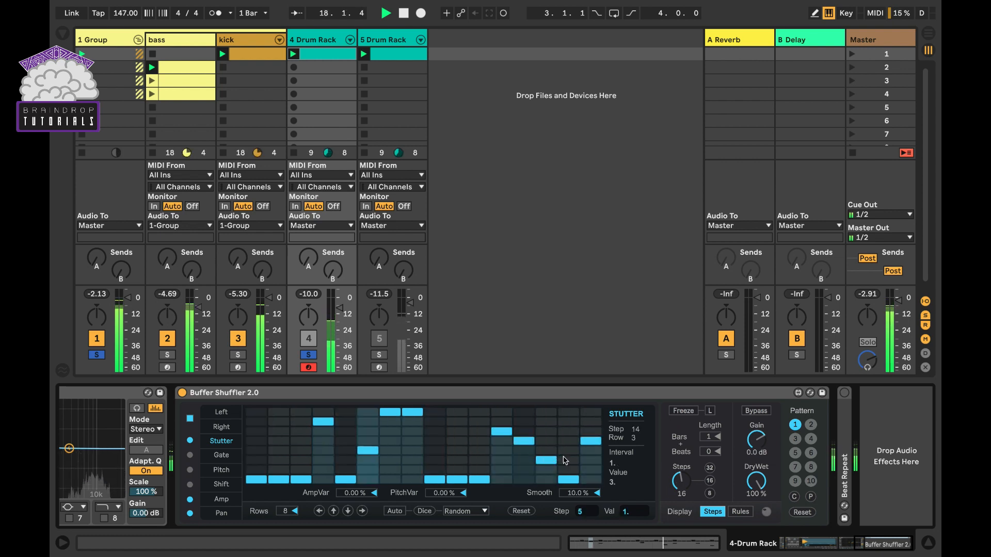
Step: Try Stutter value 8 on step 15, restore it to 1, and set steps 7 and 12 to 3 and step 8 to 1
left_click(570, 413)
left_click(571, 481)
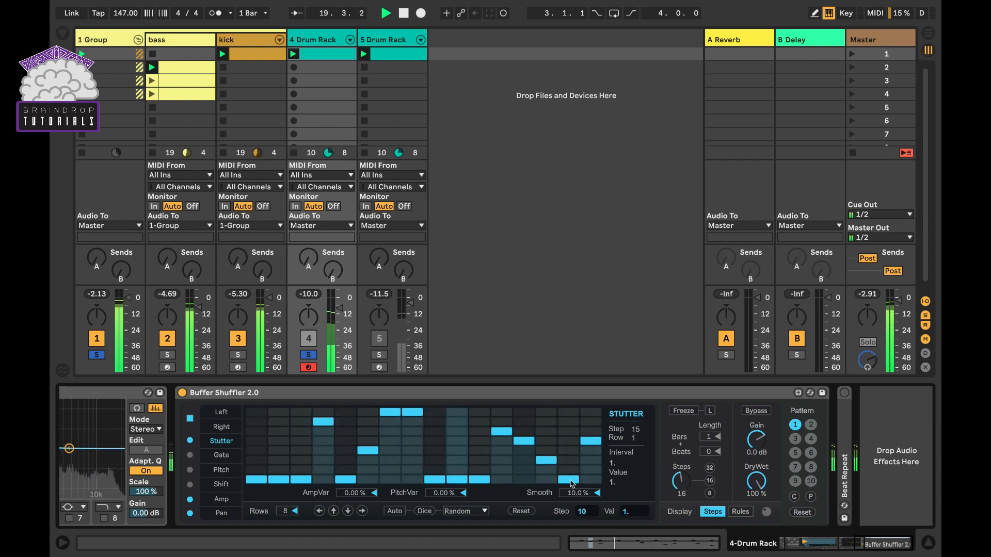
left_click(501, 459)
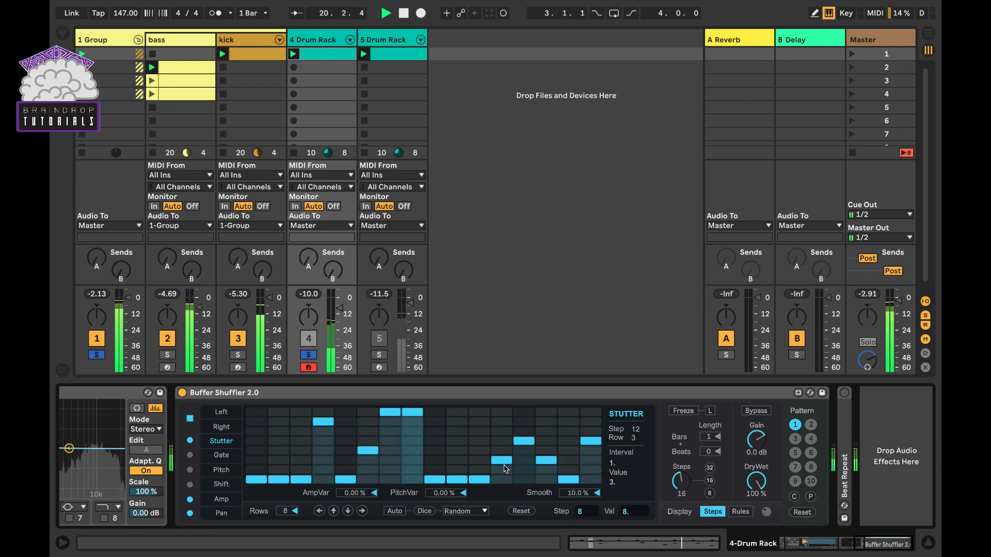
left_click(389, 459)
left_click(412, 479)
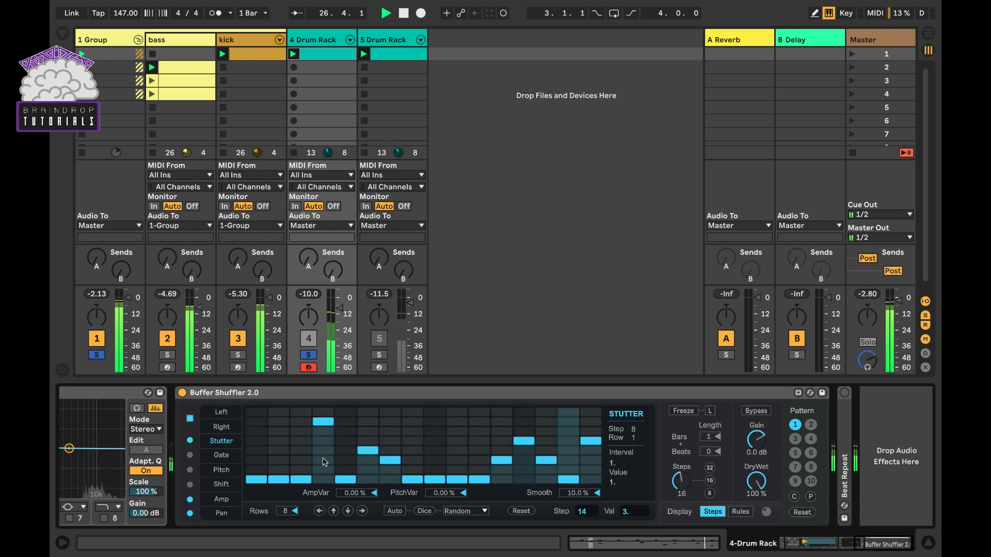
Step: Set the Buffer Shuffler Pan values to 37.5 on step 6, -37.5 on steps 10 and 16, and 50 on step 15
left_click(222, 513)
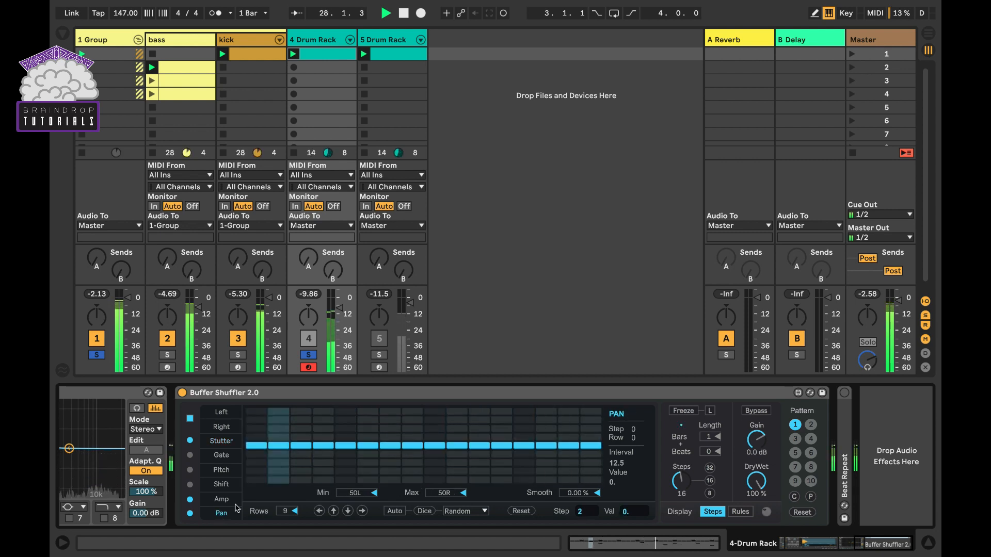
left_click(367, 419)
left_click(456, 471)
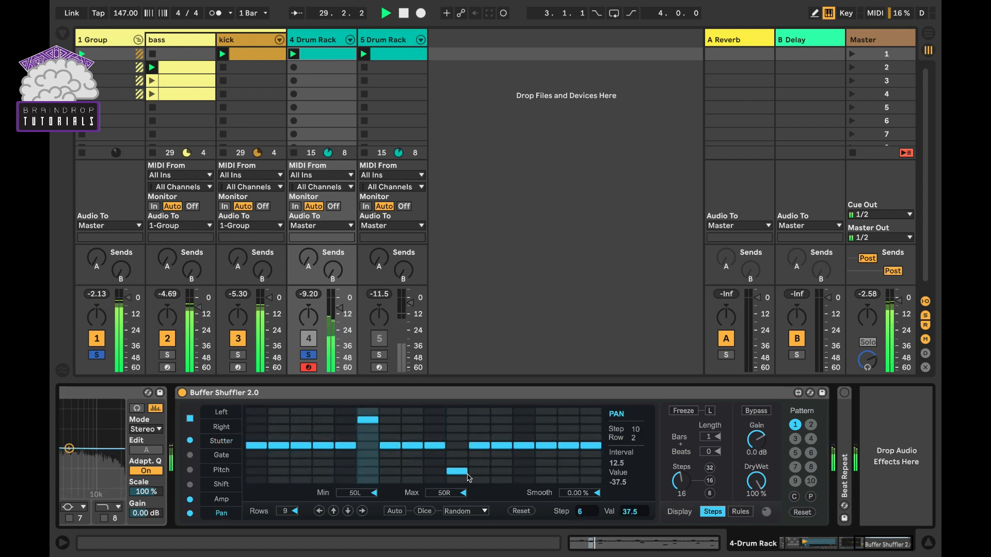
left_click(568, 411)
left_click(591, 470)
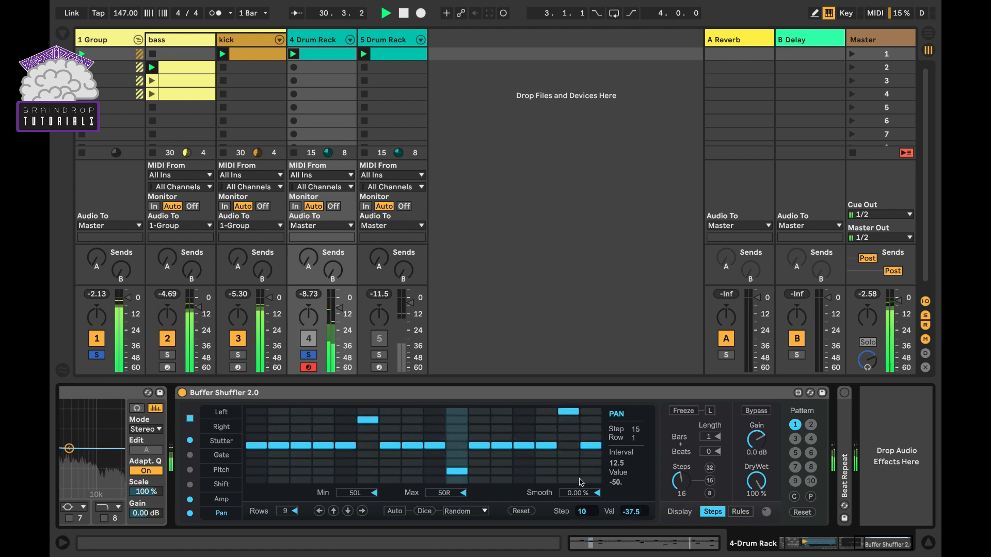
Step: Set the Pan values to 37.5 on step 3, -25 on step 4, 50 on step 8 and 12.5 on step 9, and stop playback
left_click(435, 437)
left_click(413, 411)
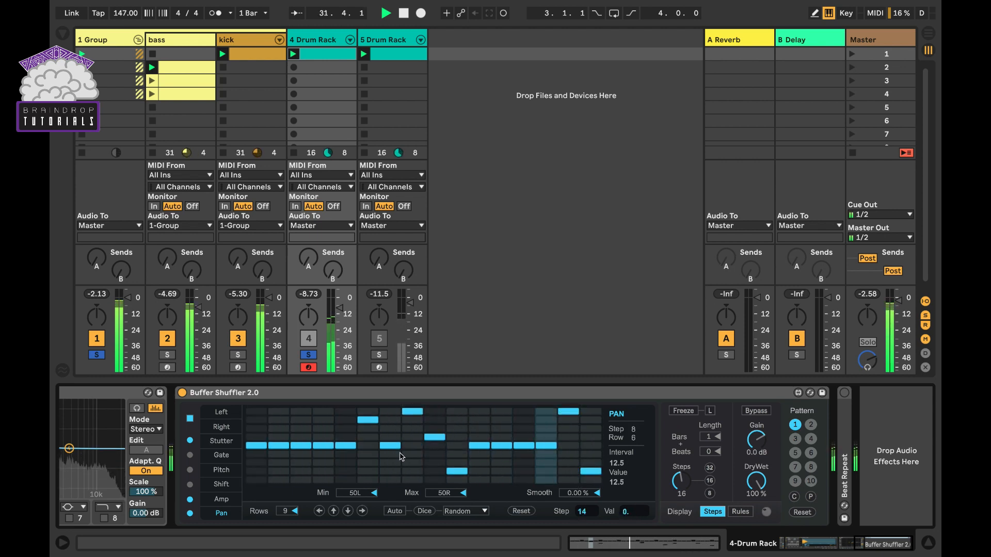
left_click(323, 463)
left_click(301, 479)
left_click(301, 419)
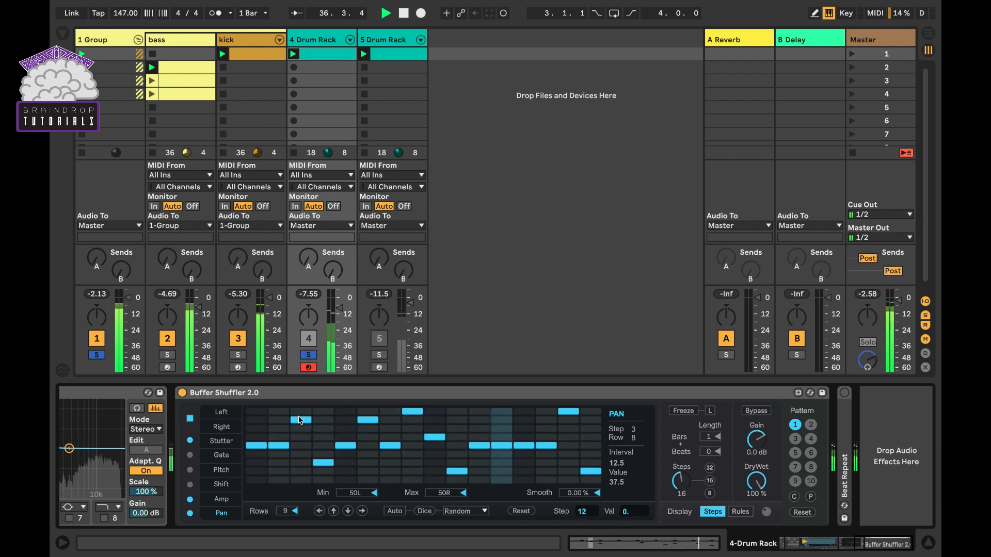
key("space")
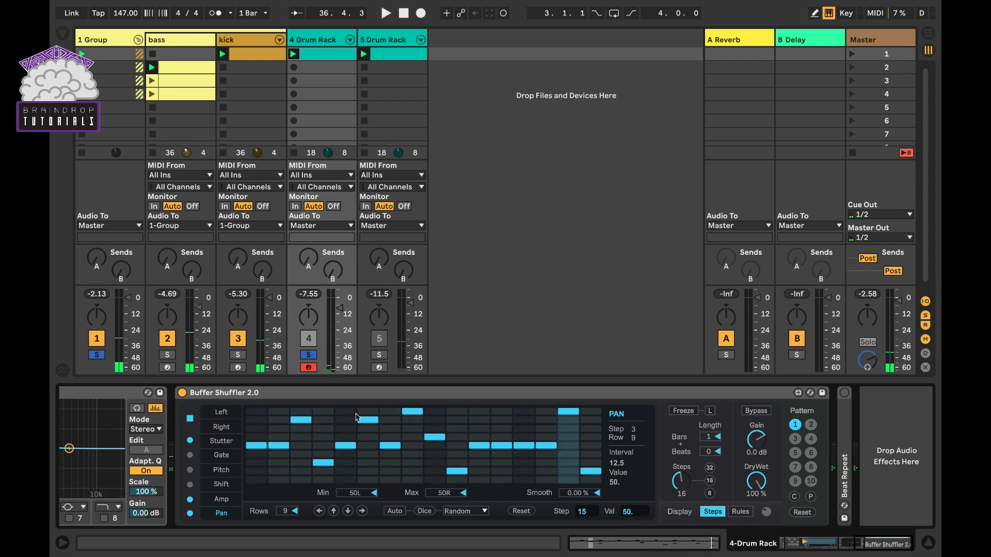
Step: Switch off Buffer Shuffler 2.0 and unfold Beat Repeat at the end of the 4 Drum Rack device chain
scroll(387, 464, "left", 10)
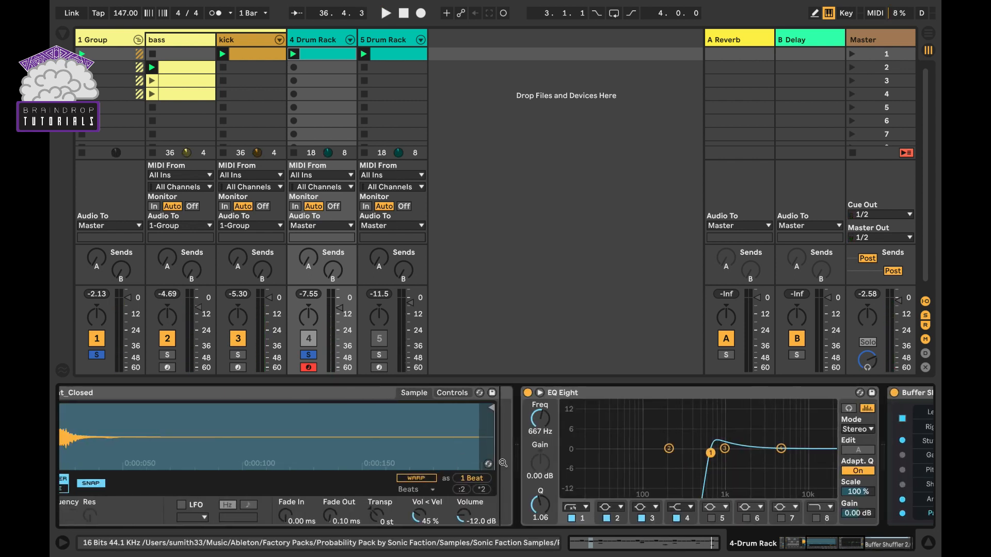
scroll(428, 465, "left", 15)
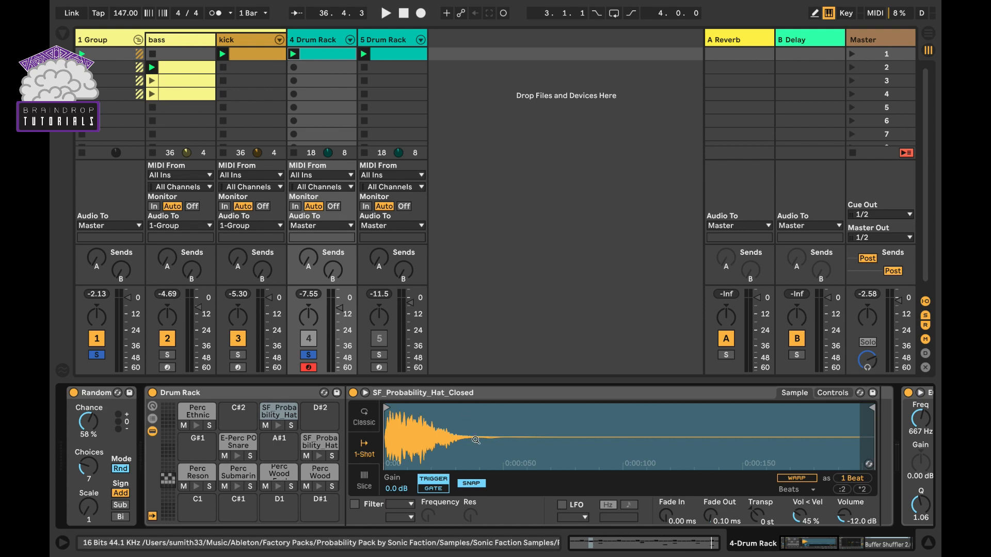
scroll(655, 447, "right", 20)
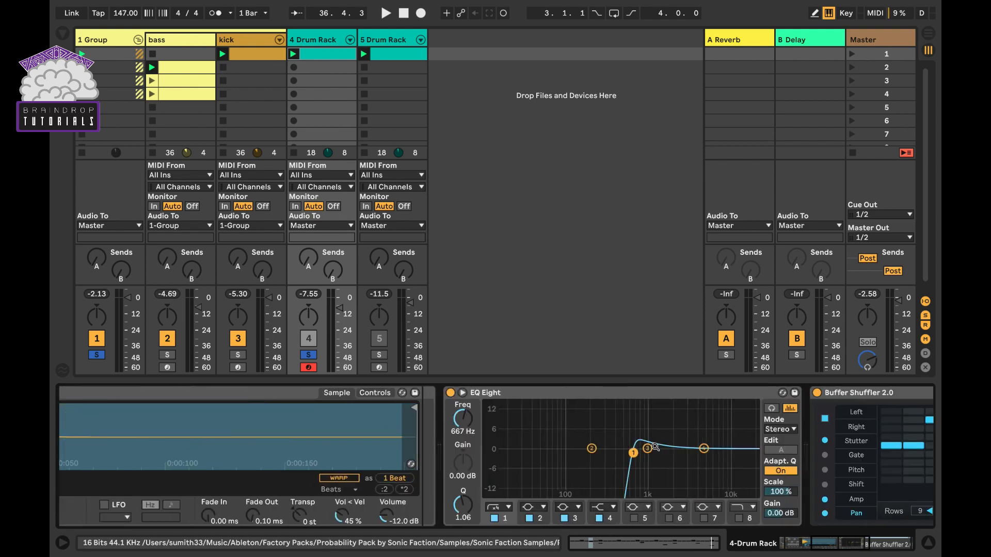
scroll(655, 448, "right", 10)
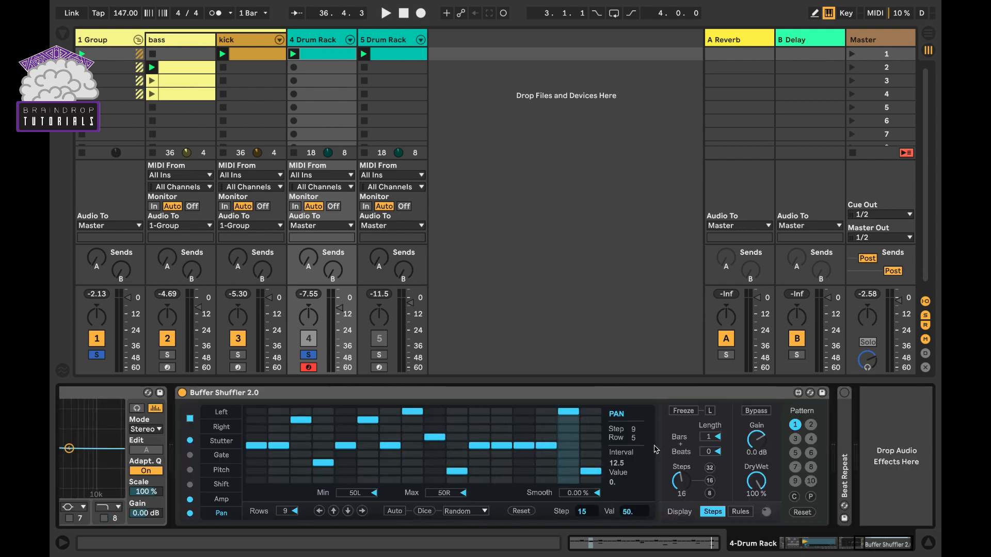
left_click(182, 393)
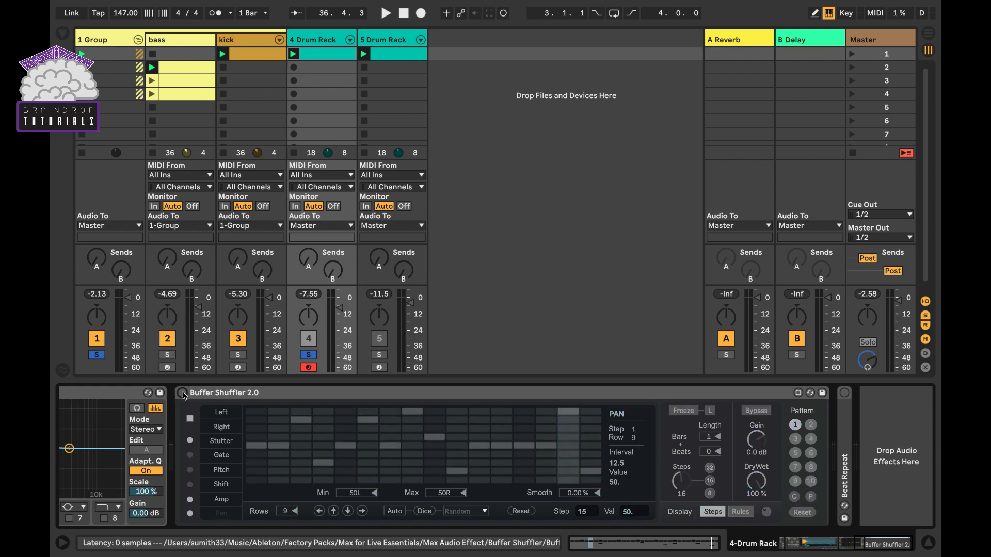
double_click(848, 494)
scroll(896, 479, "right", 9)
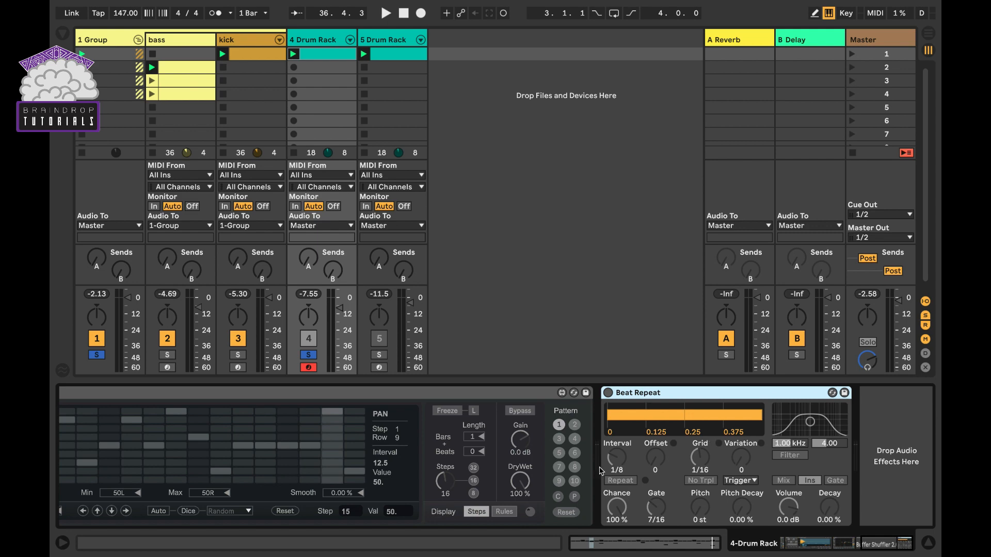
Step: Switch on Beat Repeat, restart playback and set the effect's output mode to Mix
scroll(600, 470, "left", 10)
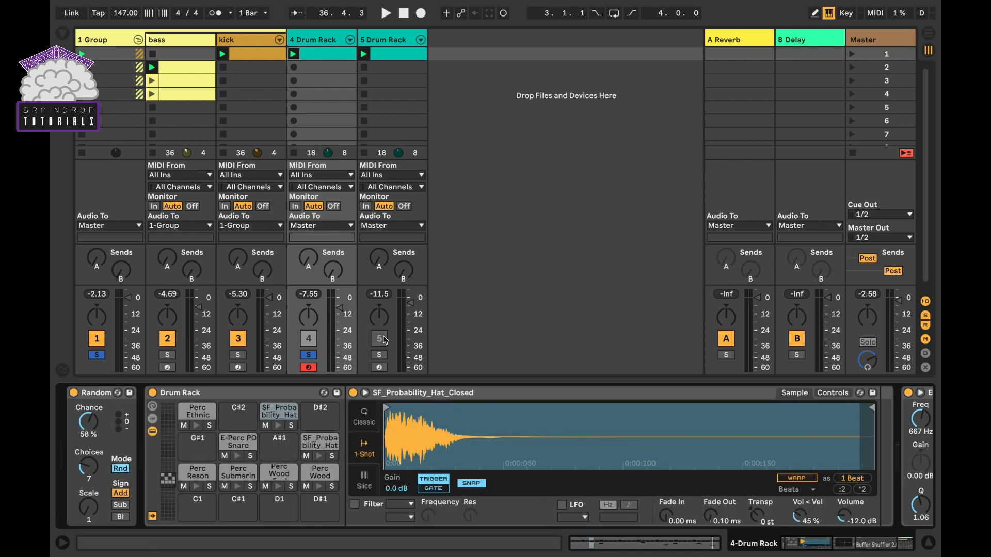
scroll(809, 460, "right", 10)
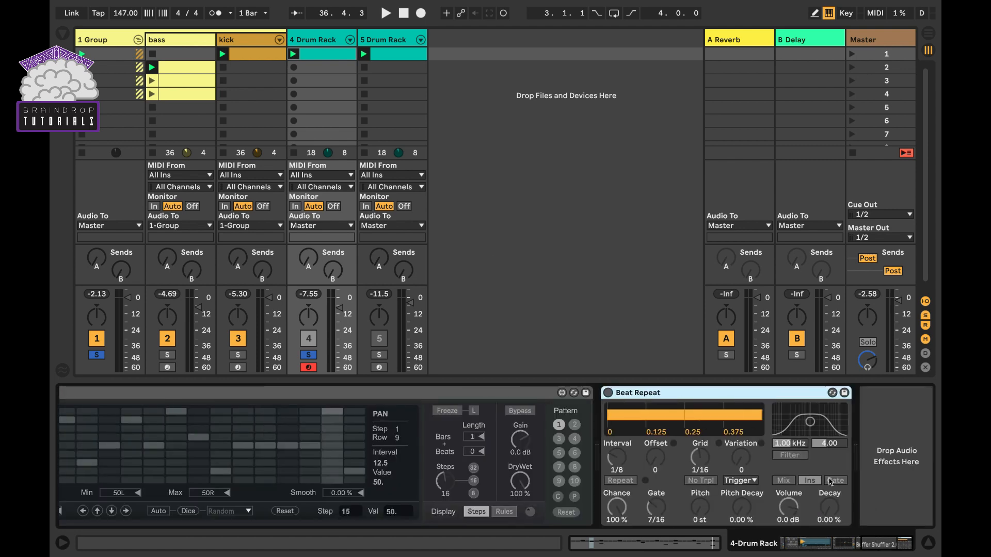
left_click(609, 393)
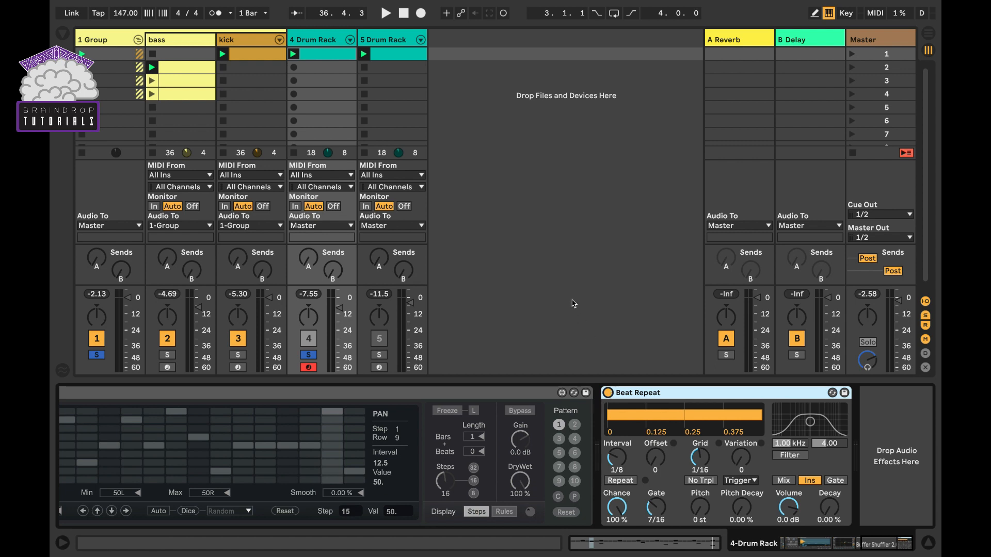
key("space")
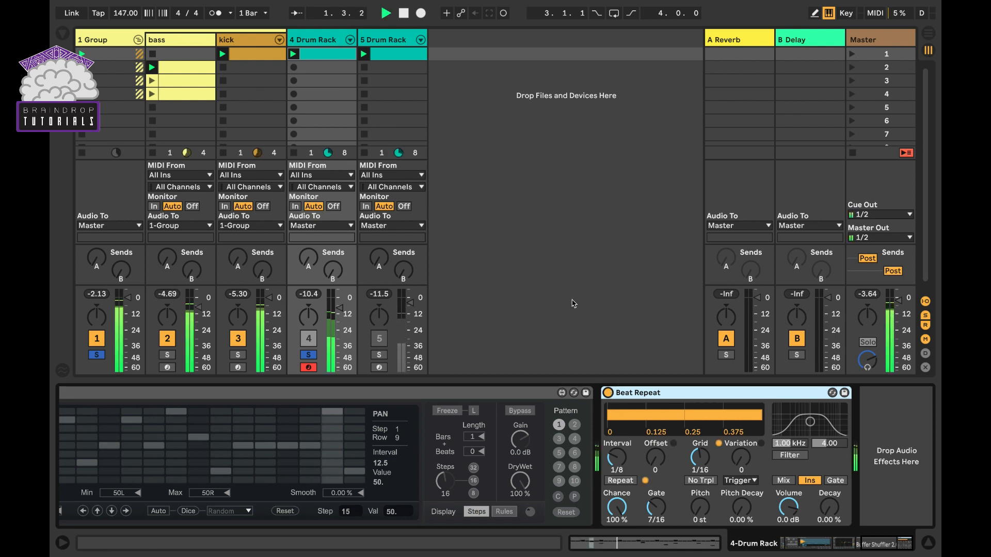
left_click(780, 480)
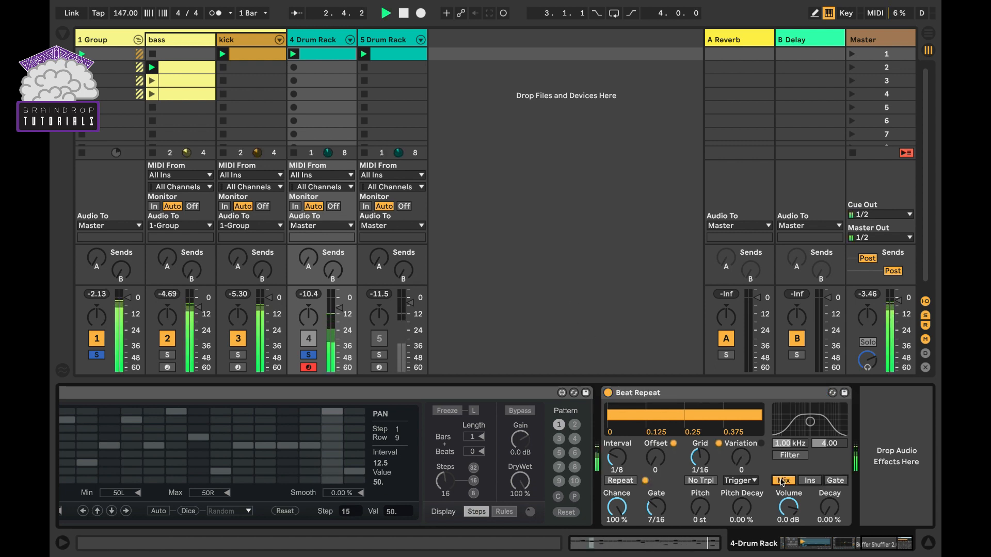
Step: Try Variation 3 and Decay 71.4 % in Beat Repeat, and return both to 0
mouse_move(746, 458)
left_mouse_down()
mouse_move(746, 444)
mouse_move(746, 458)
left_mouse_up()
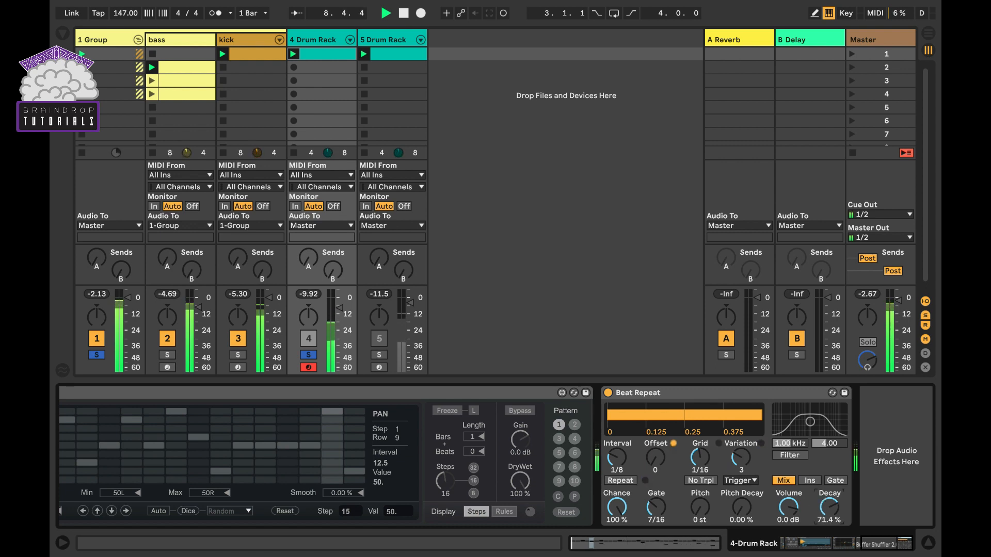
left_click_drag(829, 508, 829, 554)
left_click_drag(746, 458, 746, 480)
Step: Try -9 st Pitch in Beat Repeat, settle on -4 st and set Variation to 3, keeping Pitch Decay at 0.00 %
left_click_drag(700, 512, 701, 532)
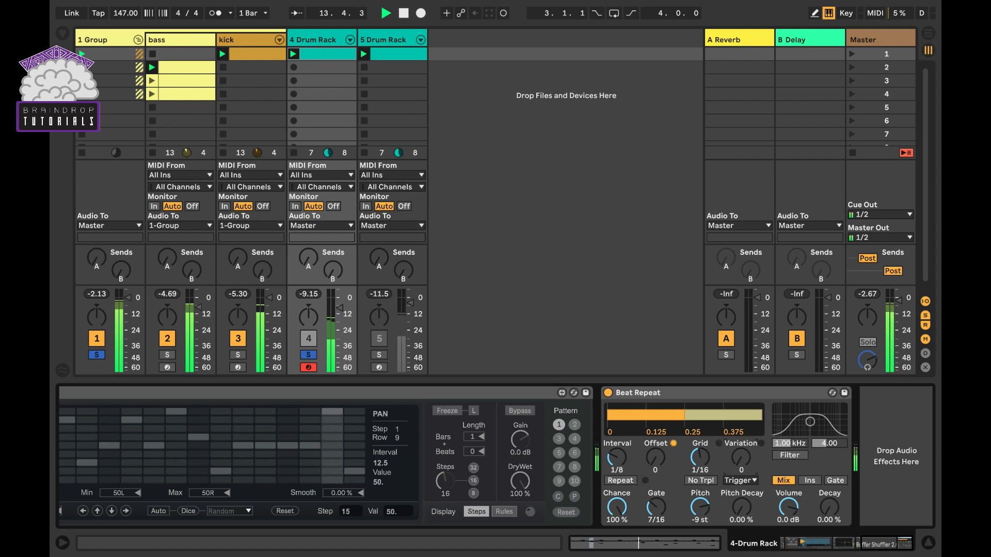
left_click_drag(740, 467, 739, 448)
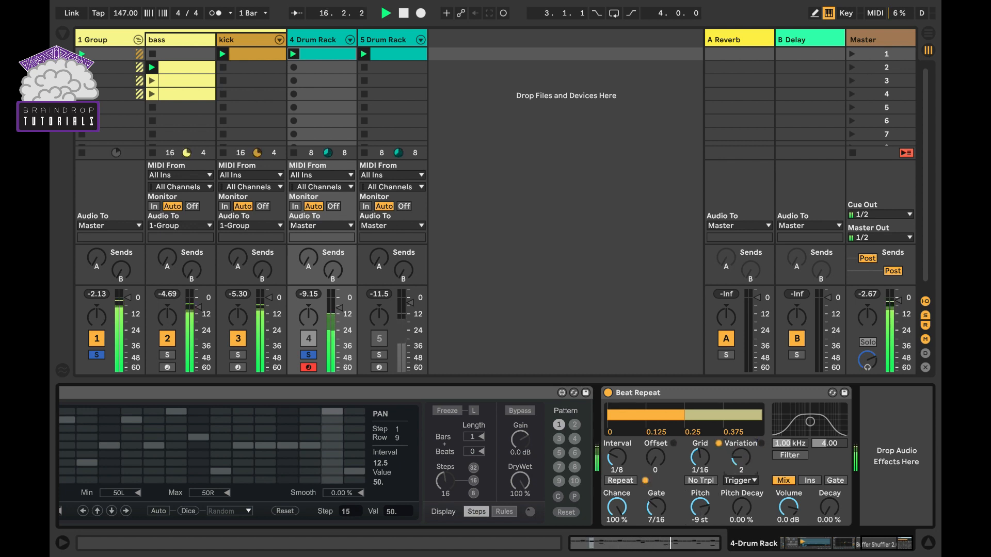
left_click_drag(703, 513, 703, 528)
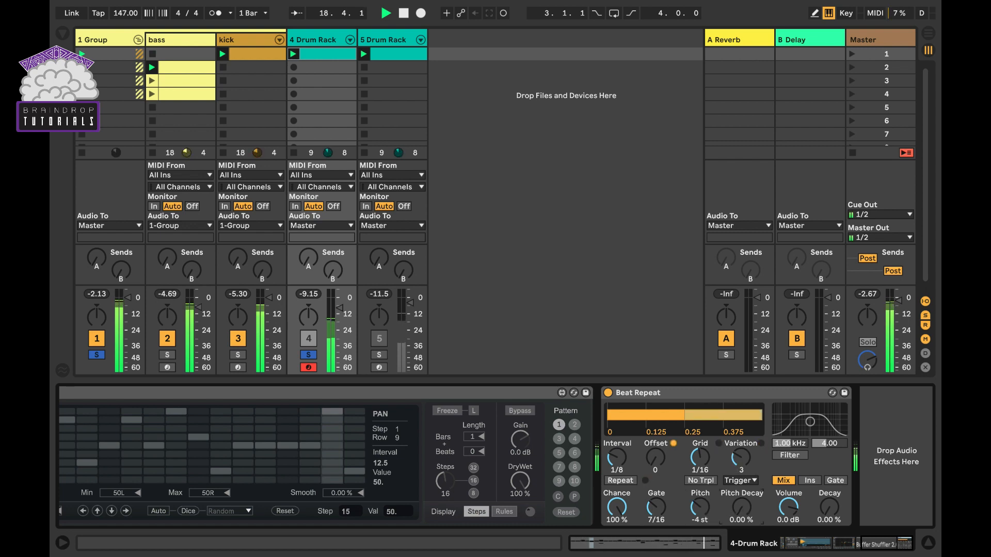
mouse_move(742, 510)
left_mouse_down()
mouse_move(741, 490)
mouse_move(741, 516)
left_mouse_up()
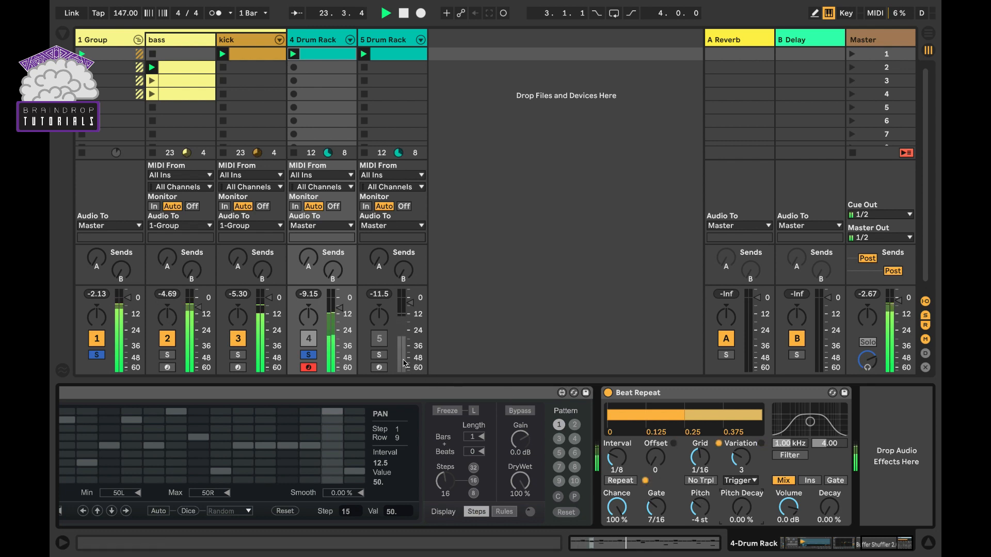
Step: Solo the 5 Drum Rack track alongside 4 Drum Rack, and set Beat Repeat's Variation to 0 and Pitch to -6 st
left_click(380, 355)
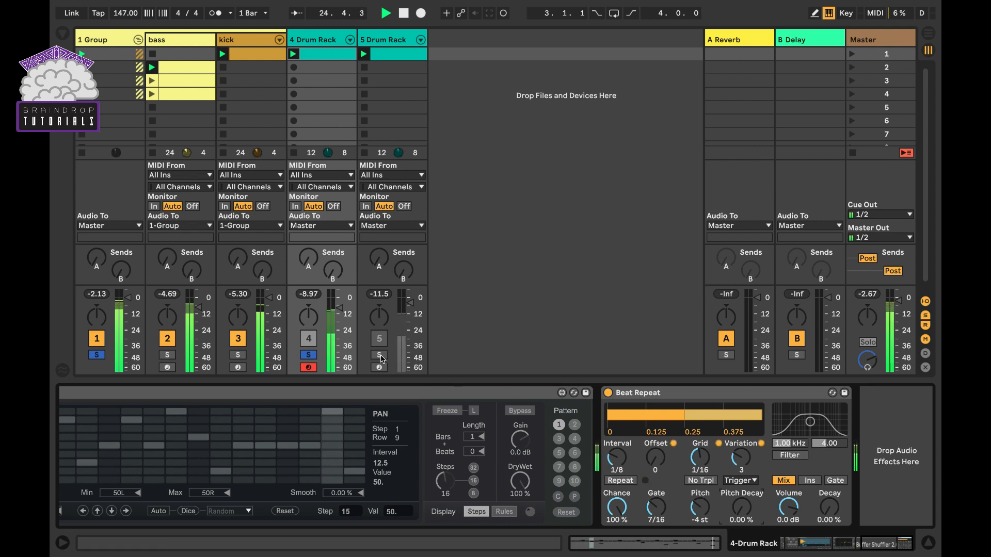
left_click_drag(741, 457, 741, 480)
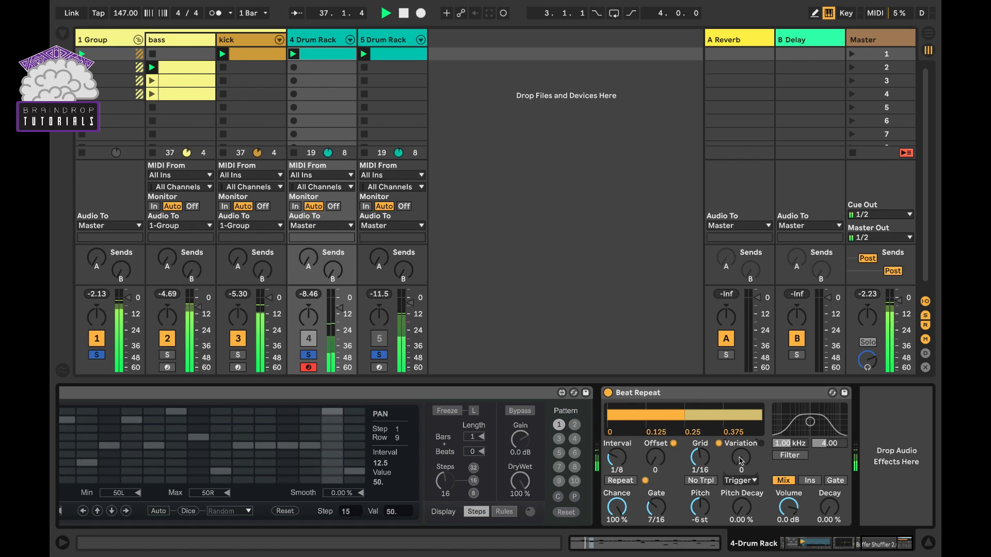
Step: Set the Random effect's Choices to 6, try Chance at 79 % and 29 %, settle on 50 %, and stop playback
scroll(278, 459, "left", 20)
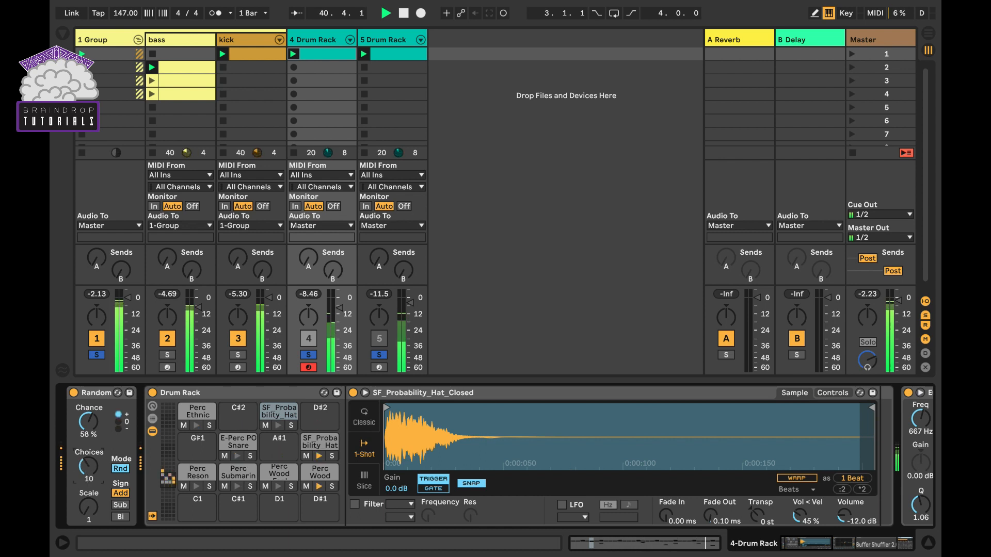
left_click_drag(89, 466, 89, 487)
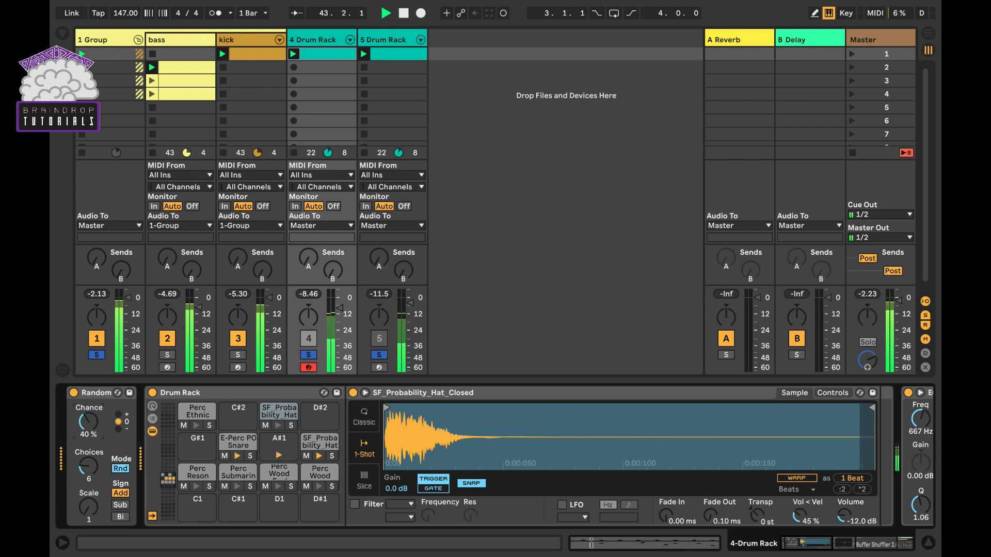
left_click_drag(89, 422, 89, 402)
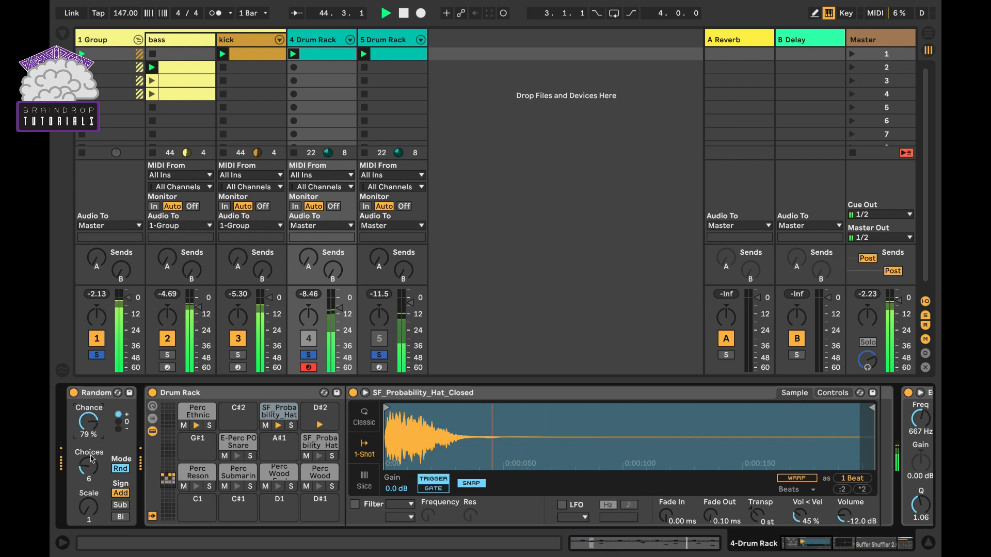
left_click_drag(91, 458, 88, 486)
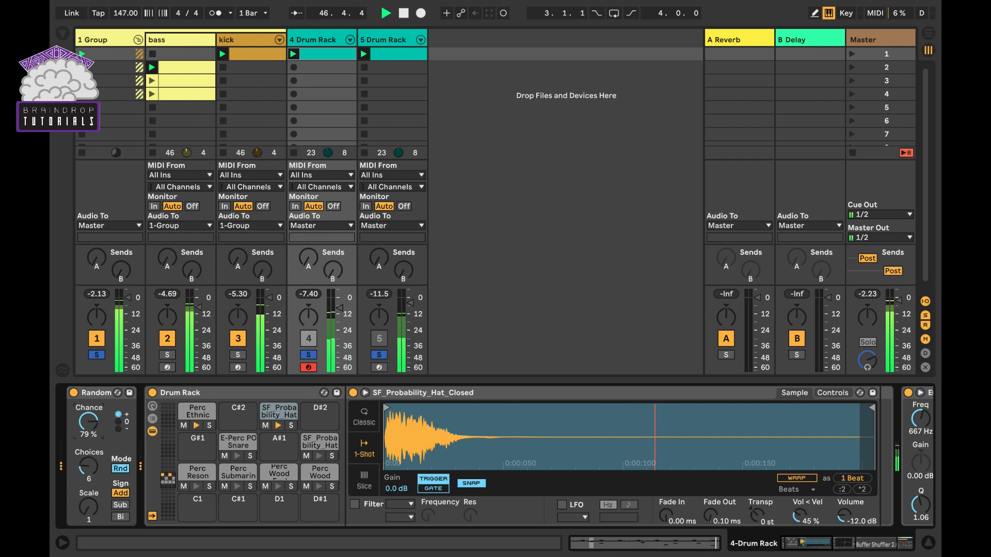
left_click_drag(89, 421, 89, 449)
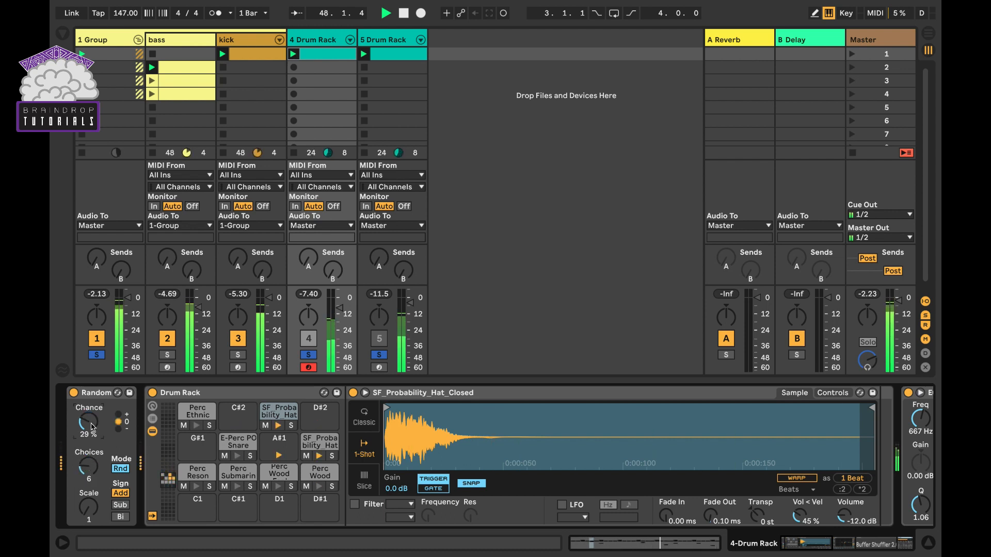
left_click_drag(91, 427, 91, 423)
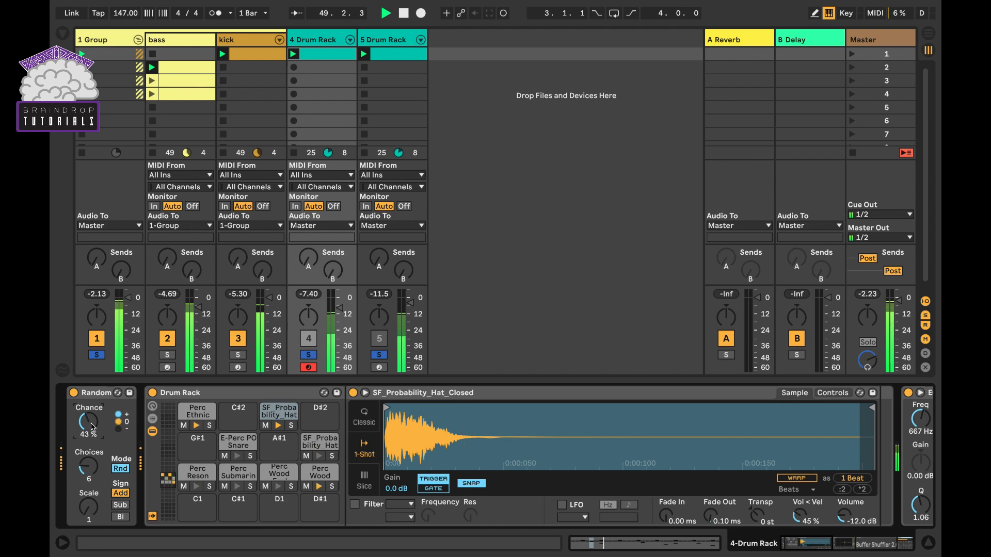
key("space")
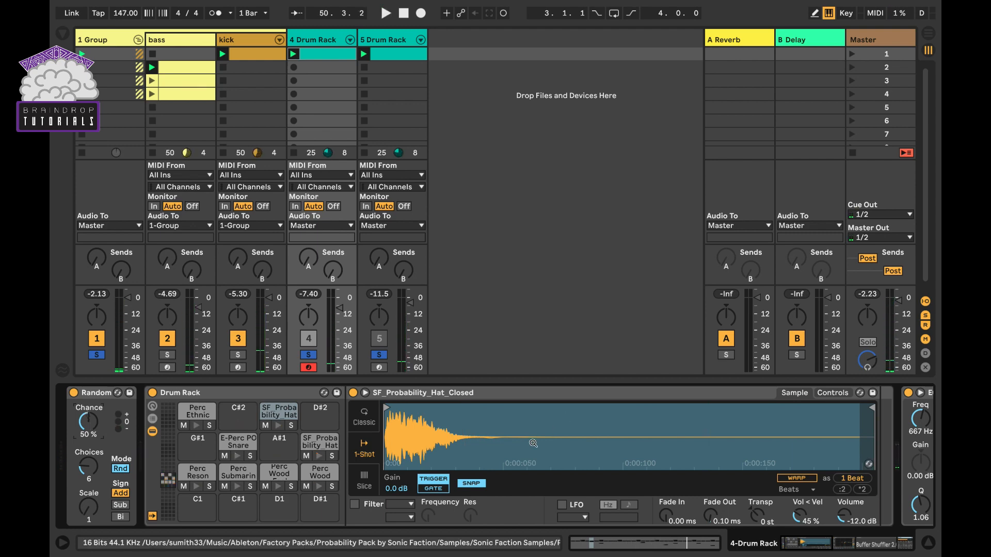
Step: Audition the loop with Buffer Shuffler 2.0 switched on, and switch the effect back off
scroll(563, 418, "right", 10)
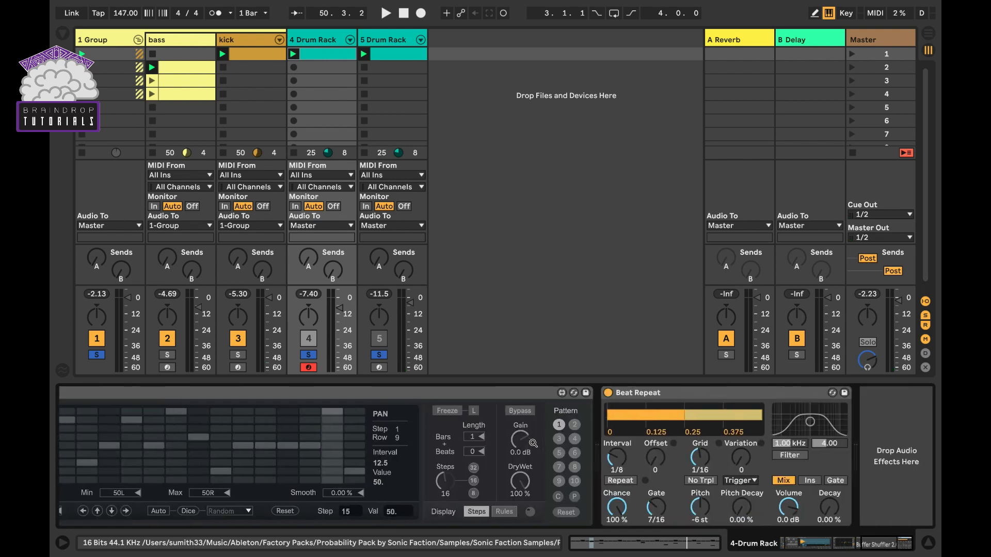
scroll(533, 443, "left", 5)
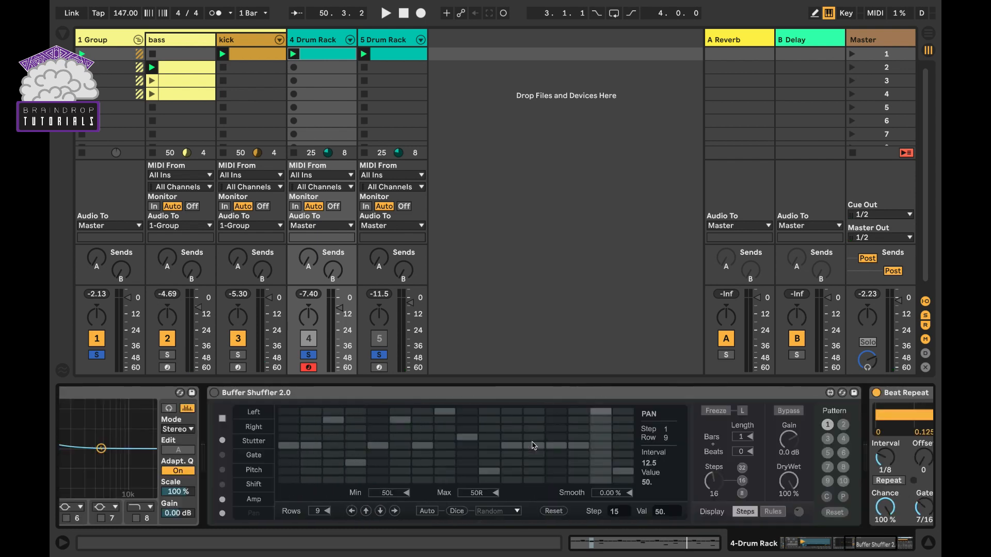
left_click(285, 392)
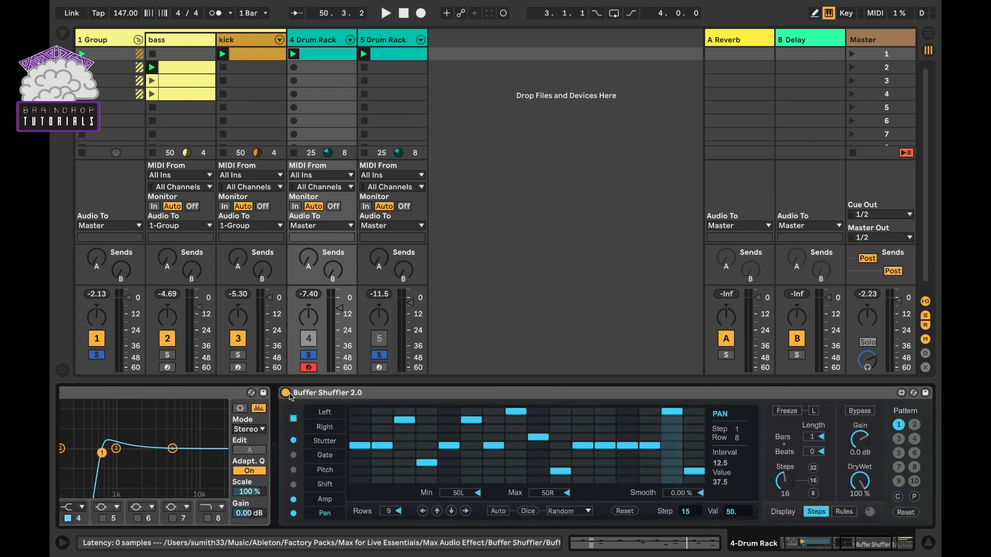
key("space")
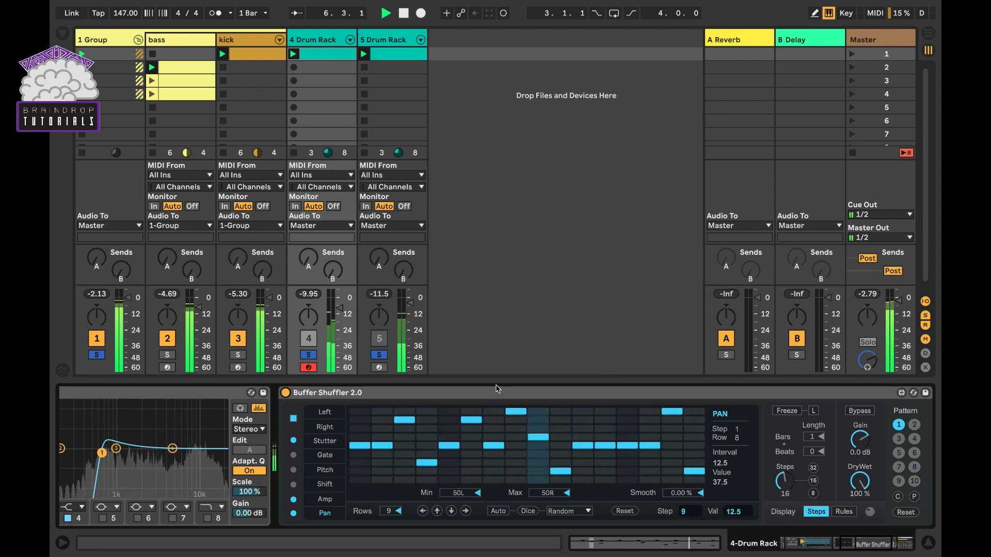
left_click(284, 392)
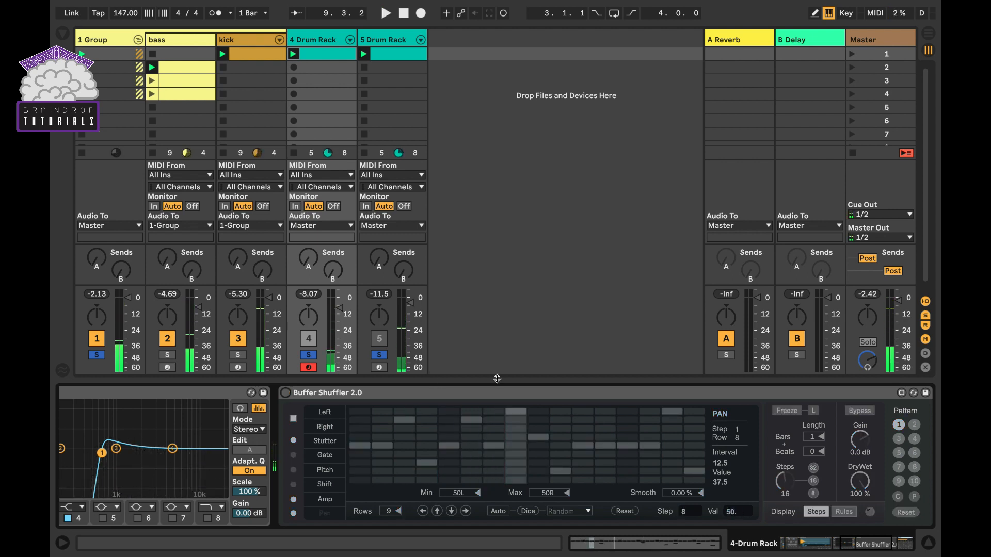
Step: Switch off Beat Repeat at the end of the 4 Drum Rack device chain
scroll(452, 438, "left", 5)
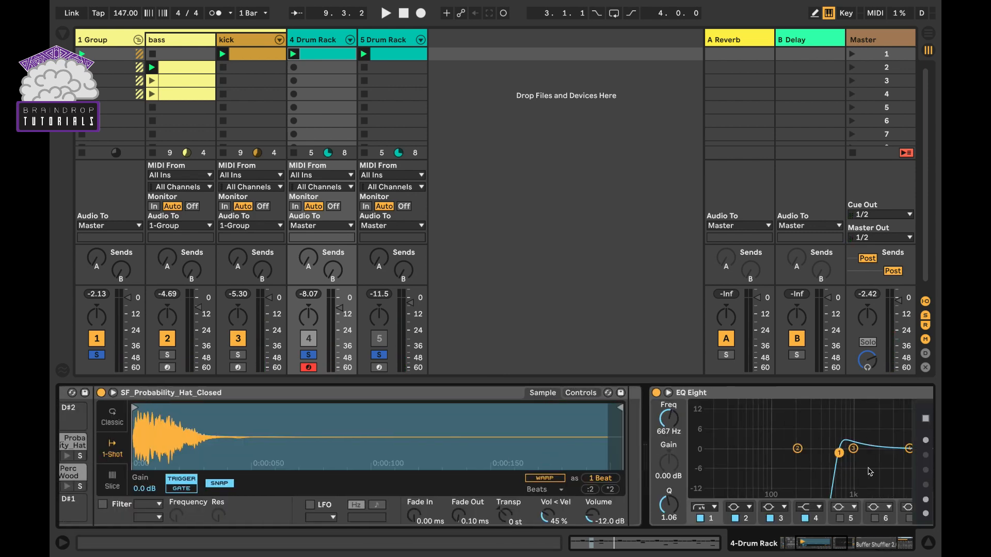
scroll(870, 471, "right", 10)
scroll(870, 471, "right", 3)
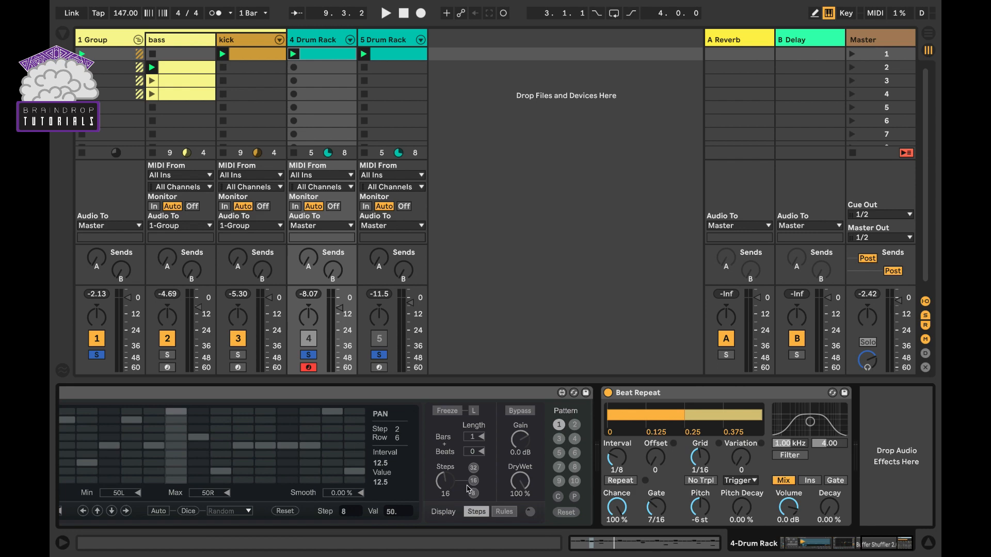
scroll(467, 489, "left", 12)
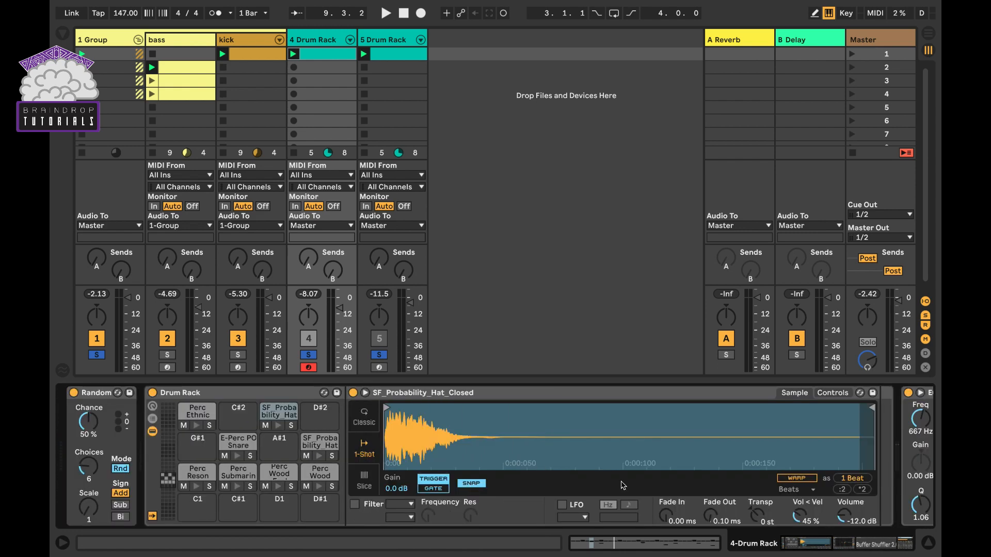
scroll(624, 485, "right", 12)
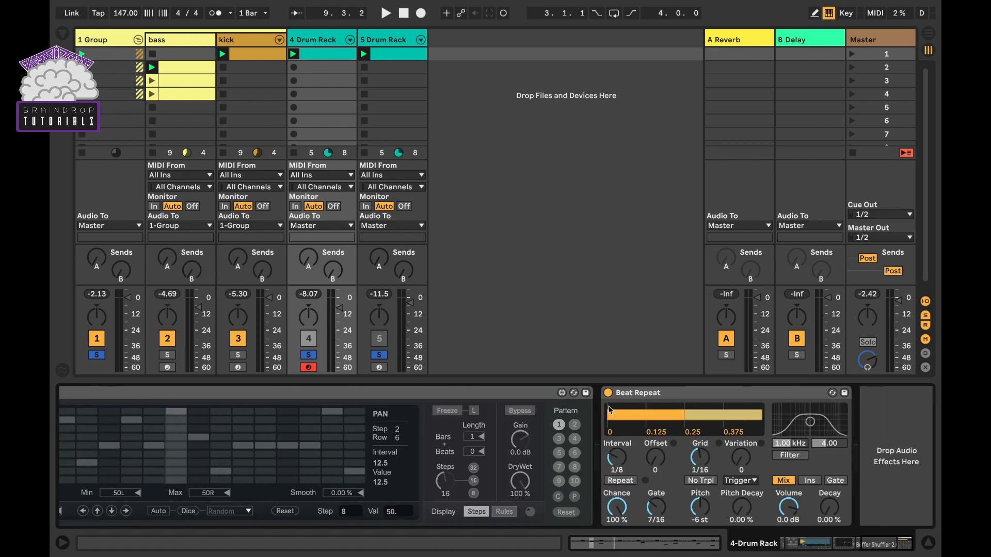
left_click(608, 393)
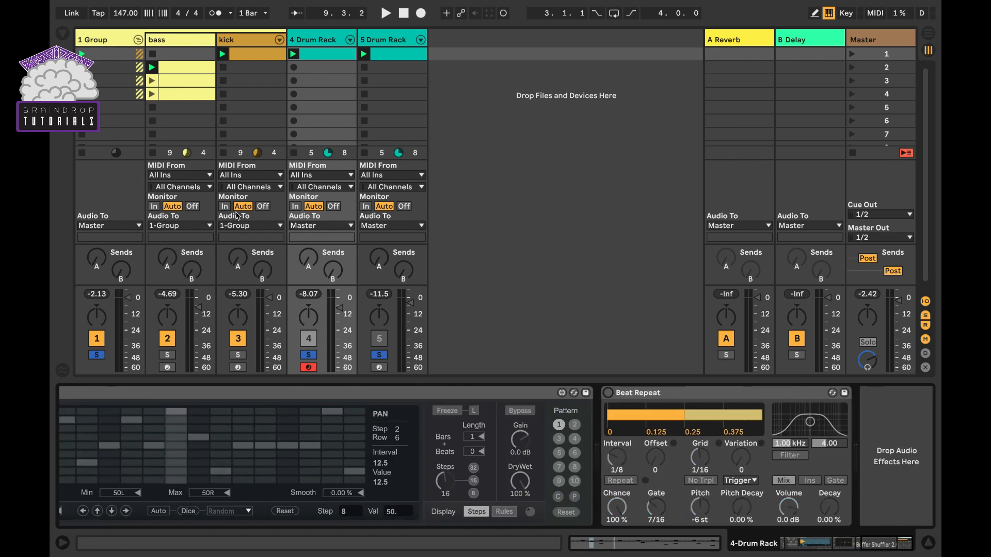
Step: Add the Echo audio effect from the browser after Beat Repeat on the 4 Drum Rack track
left_click(64, 36)
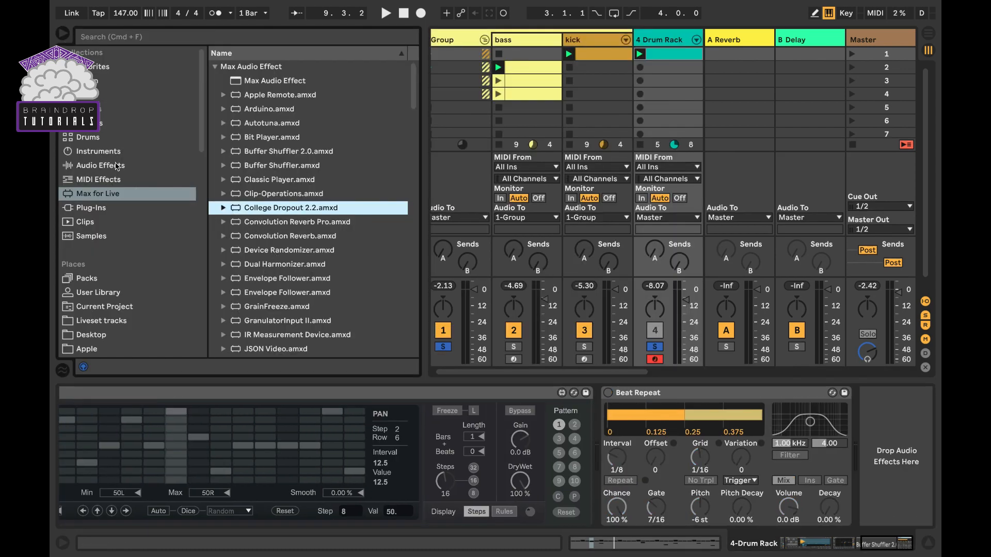
left_click(116, 166)
scroll(311, 229, "down", 3)
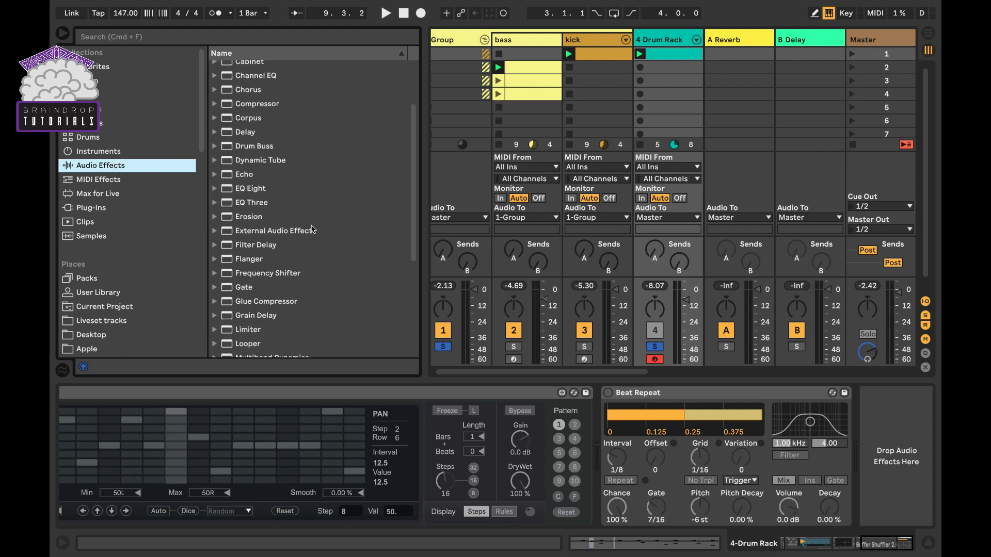
double_click(275, 179)
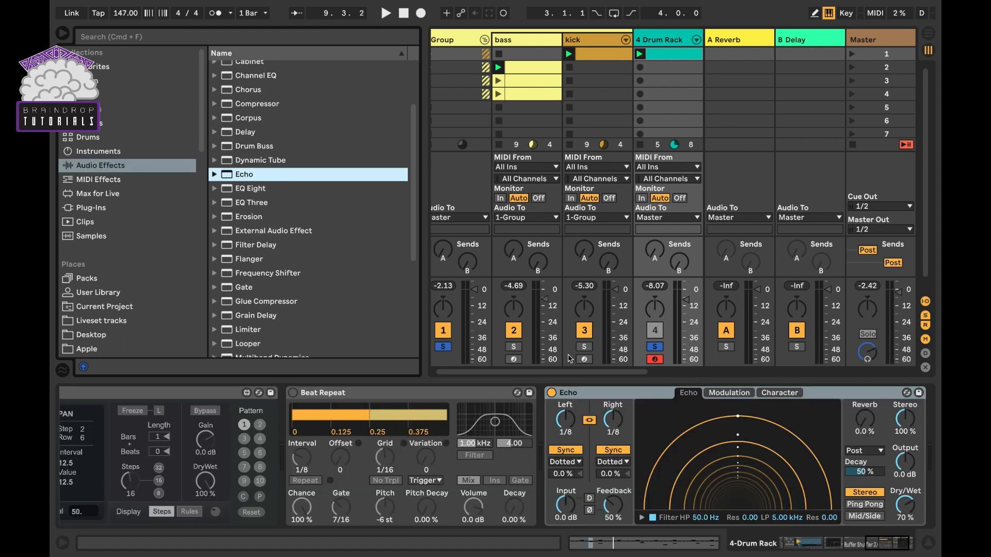
scroll(670, 451, "left", 10)
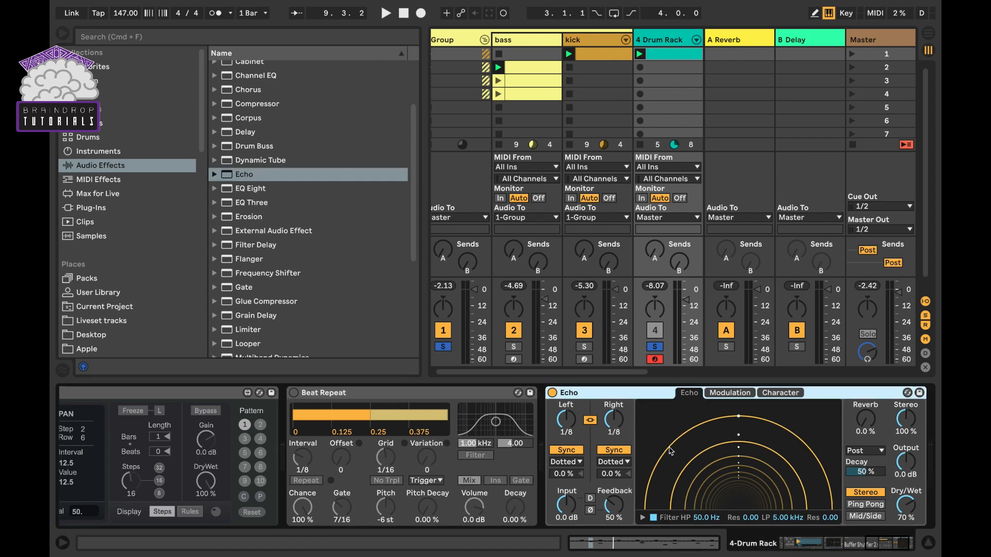
scroll(669, 451, "left", 4)
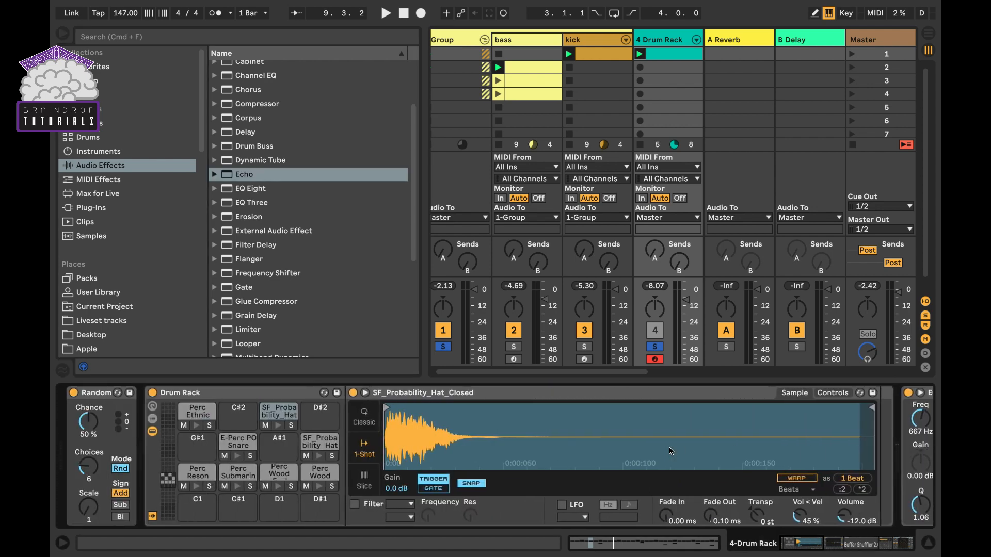
scroll(669, 451, "right", 14)
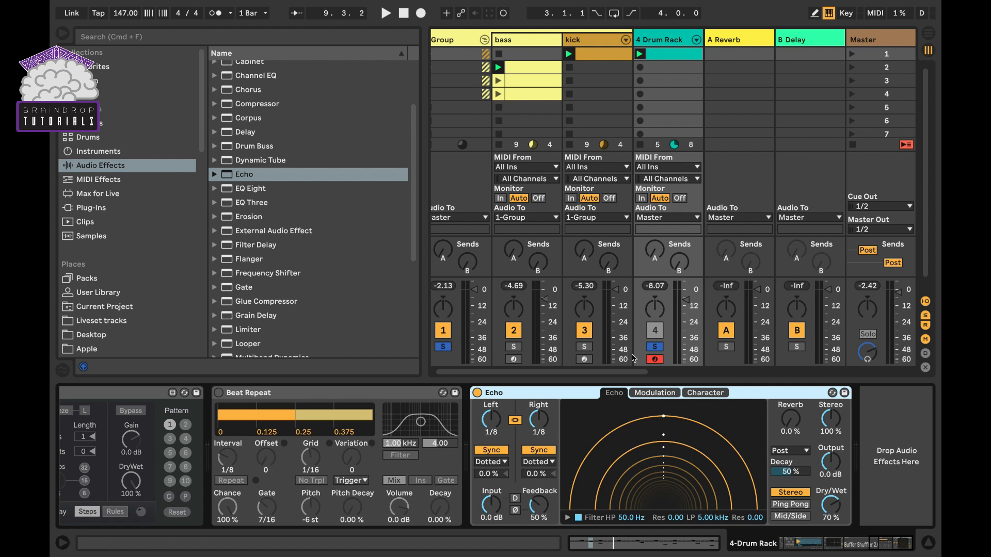
Step: Restart playback and unsolo the 5 Drum Rack track to hear Echo on 4 Drum Rack
key("space")
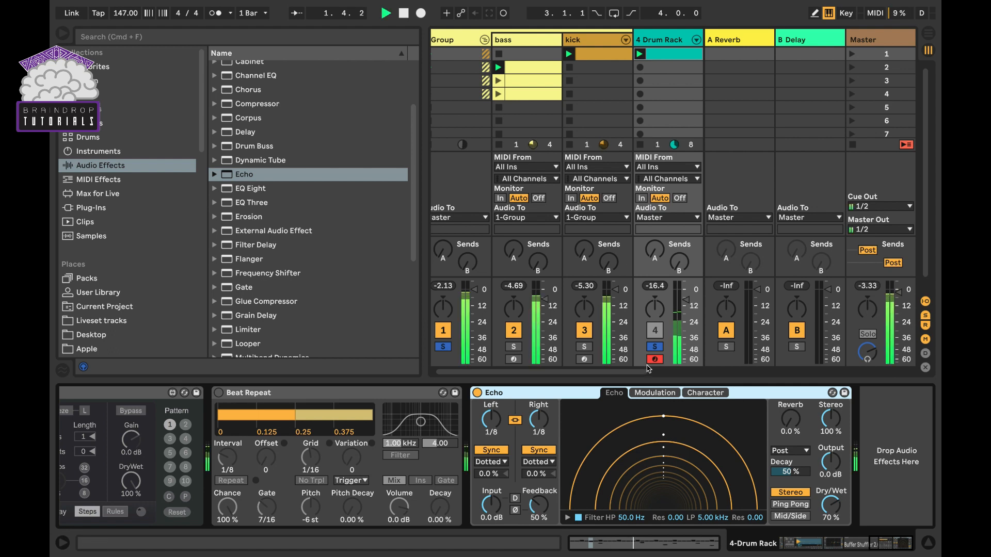
scroll(662, 349, "right", 5)
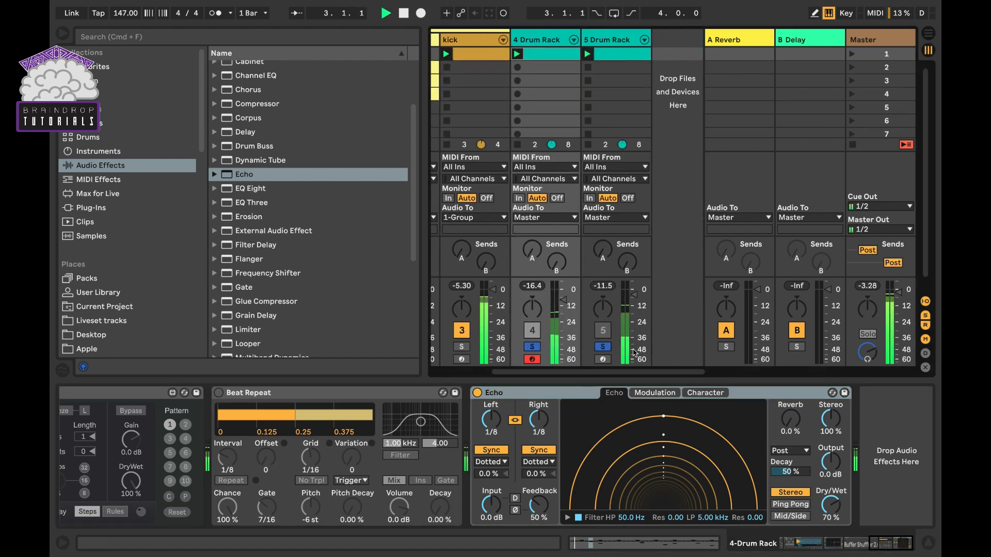
left_click(607, 349)
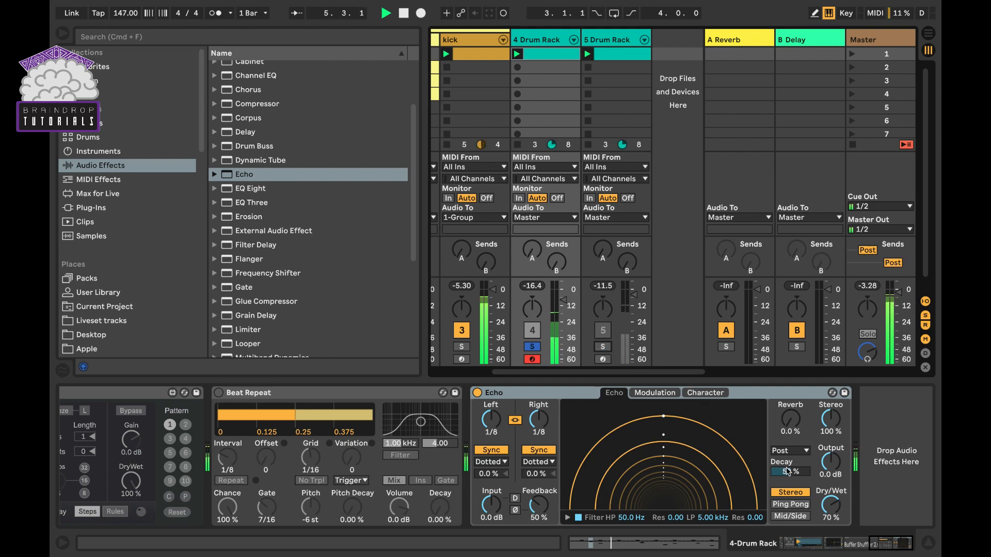
Step: Set Echo's Feedback to 67 %
scroll(680, 467, "left", 10)
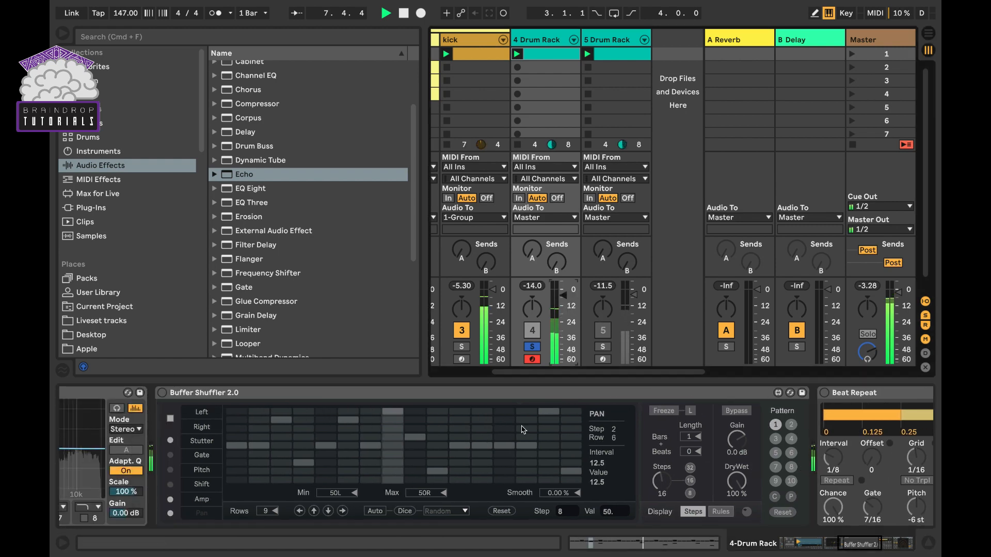
scroll(522, 429, "left", 6)
scroll(523, 429, "right", 14)
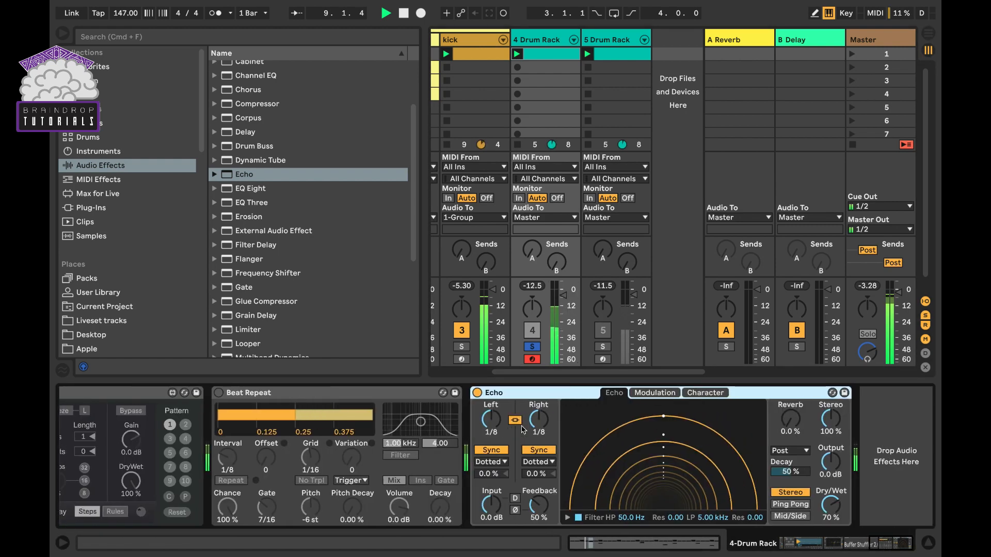
left_click_drag(534, 504, 534, 492)
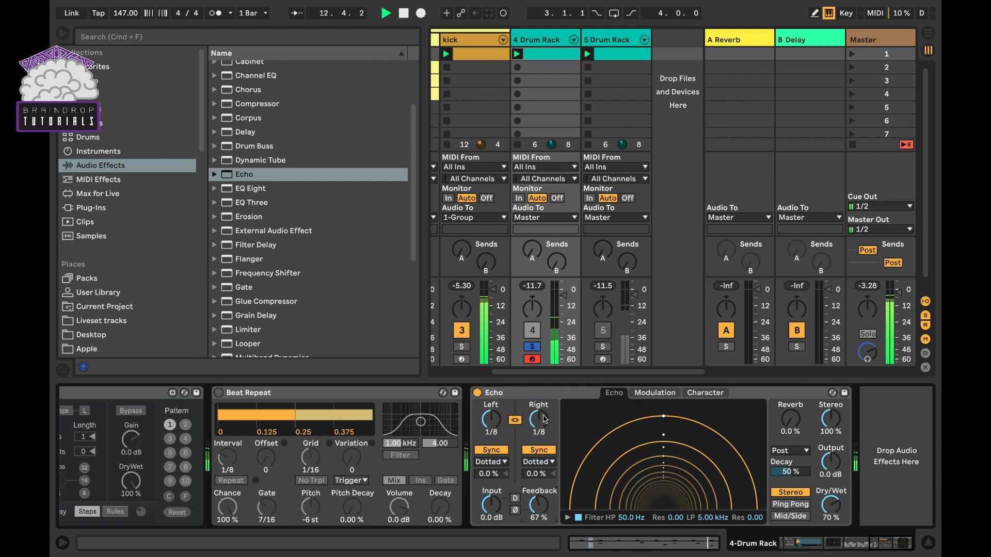
Step: Set the Random effect's Chance to 79 % and Choices to 14, and solo the 5 Drum Rack track again
scroll(474, 460, "left", 15)
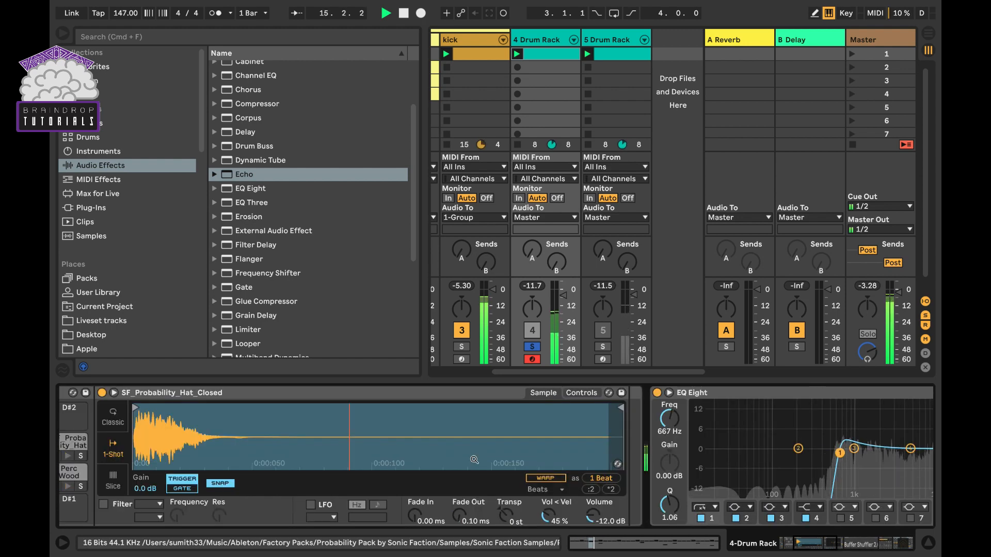
scroll(447, 490, "left", 5)
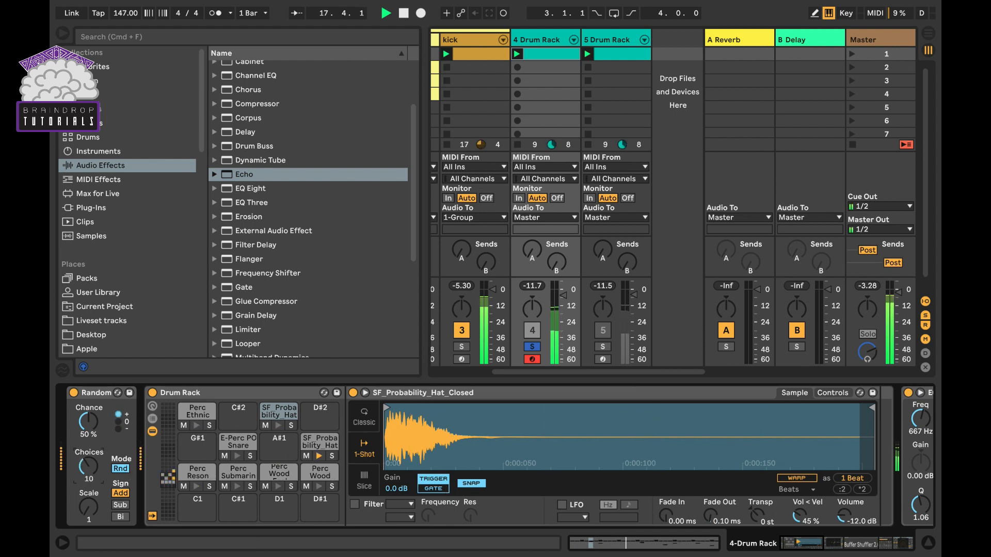
mouse_move(88, 423)
left_mouse_down()
mouse_move(89, 434)
mouse_move(88, 412)
left_mouse_up()
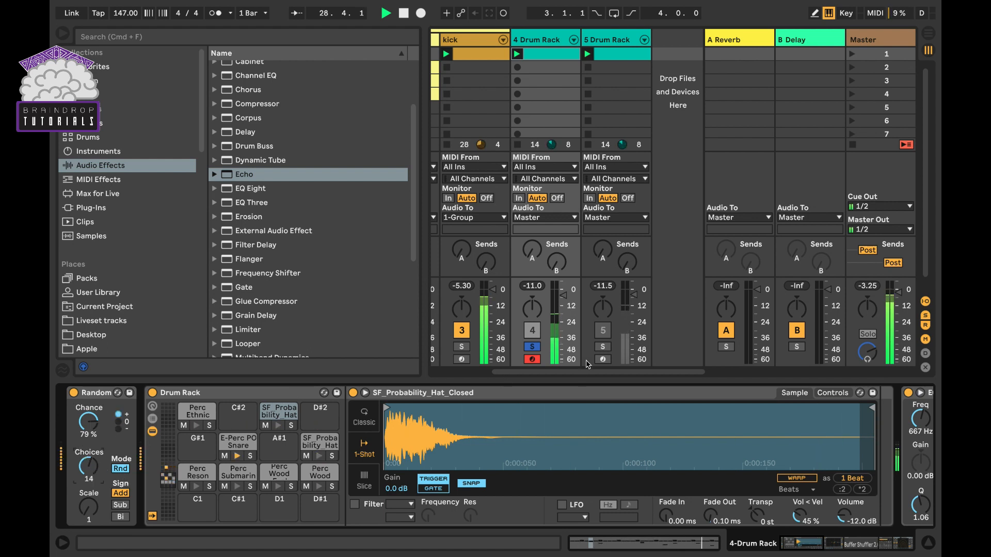
left_click(602, 346)
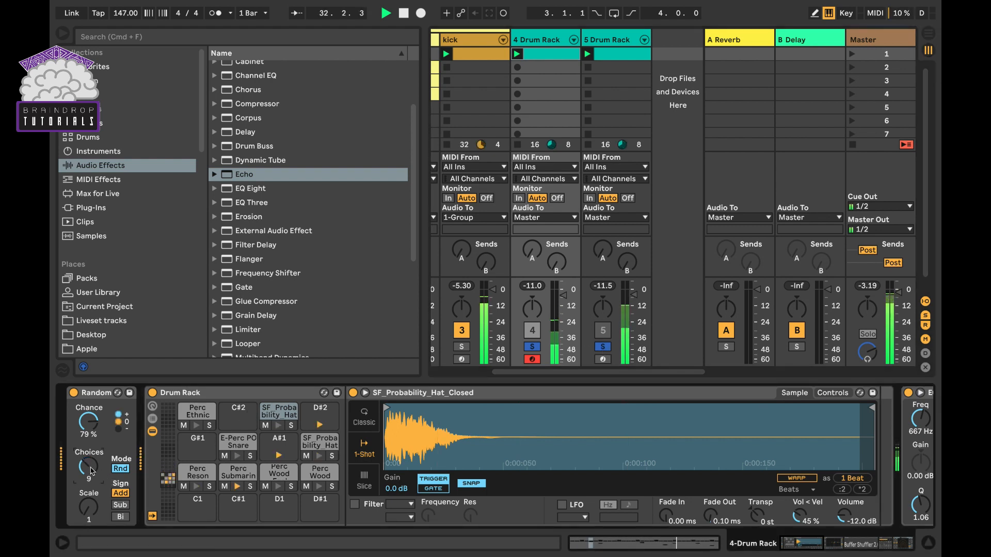
Step: Set the Random effect's Choices to 13 and stop playback
left_click_drag(91, 465, 90, 469)
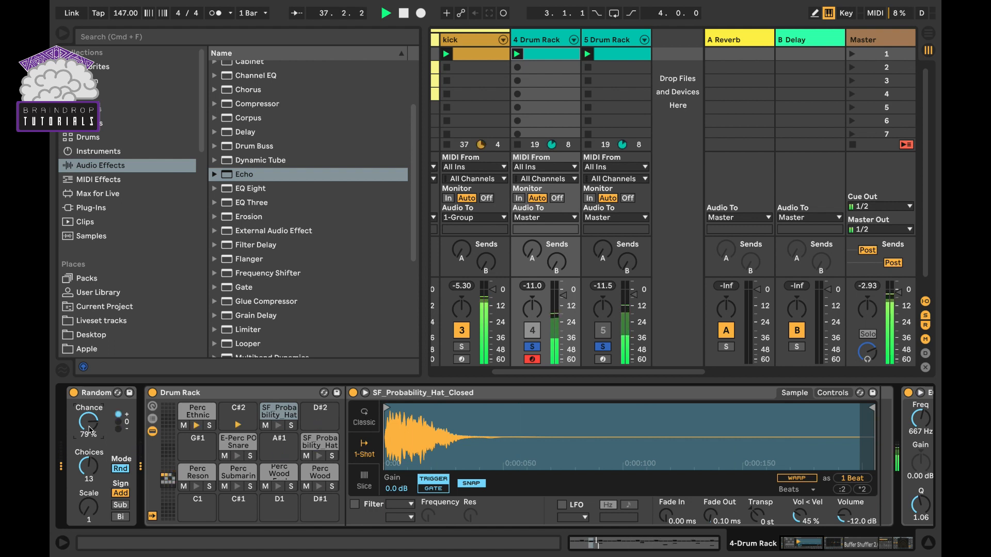
key("space")
key("space")
key("space")
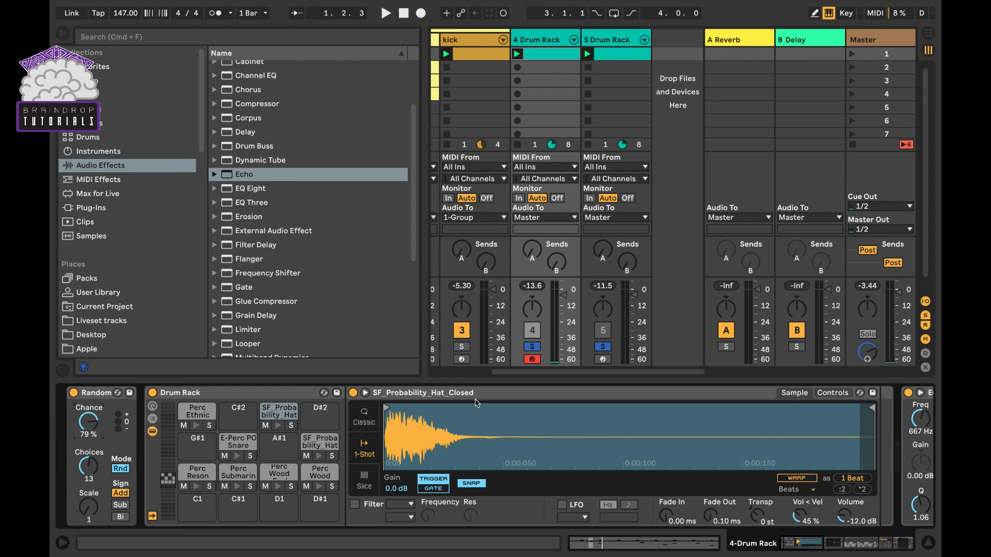
Step: Cut the Buffer Shuffler 2.0 and Beat Repeat devices from the 4 Drum Rack track's device chain
scroll(598, 475, "right", 15)
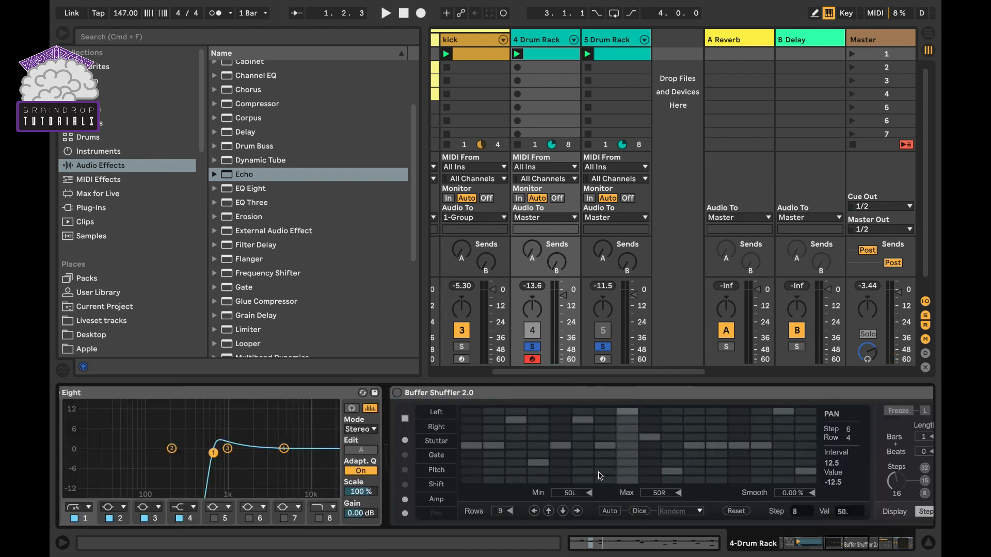
scroll(599, 475, "right", 10)
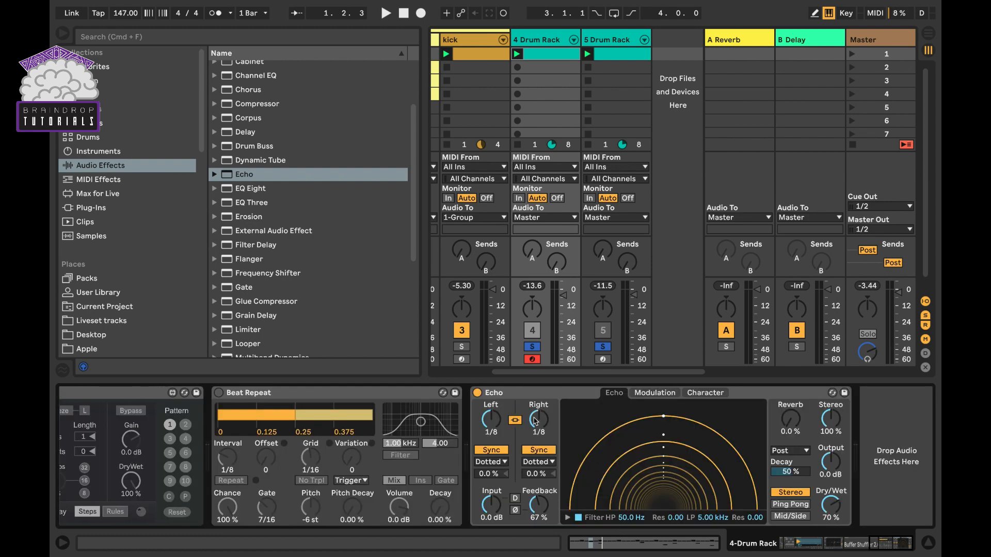
scroll(261, 311, "down", 5)
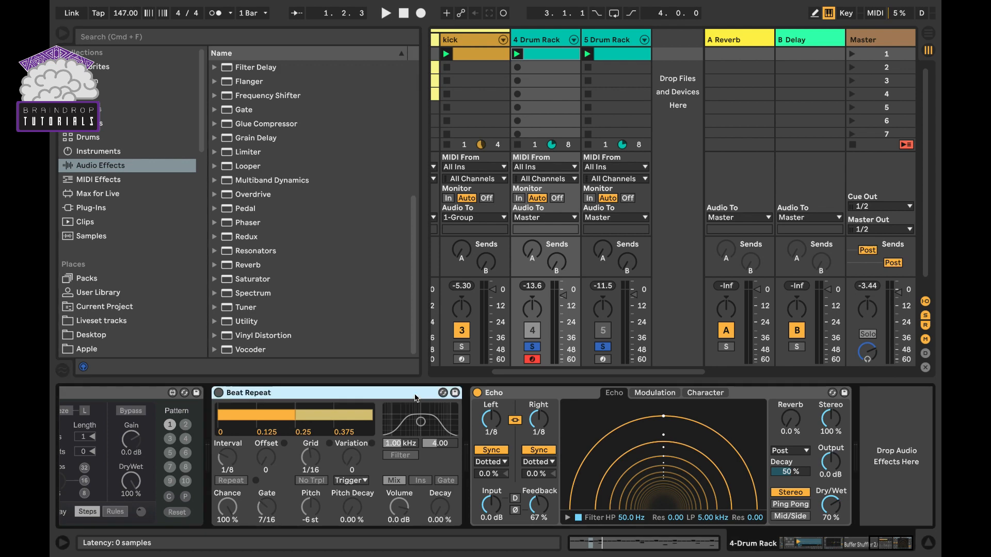
scroll(416, 398, "left", 10)
left_click(432, 395)
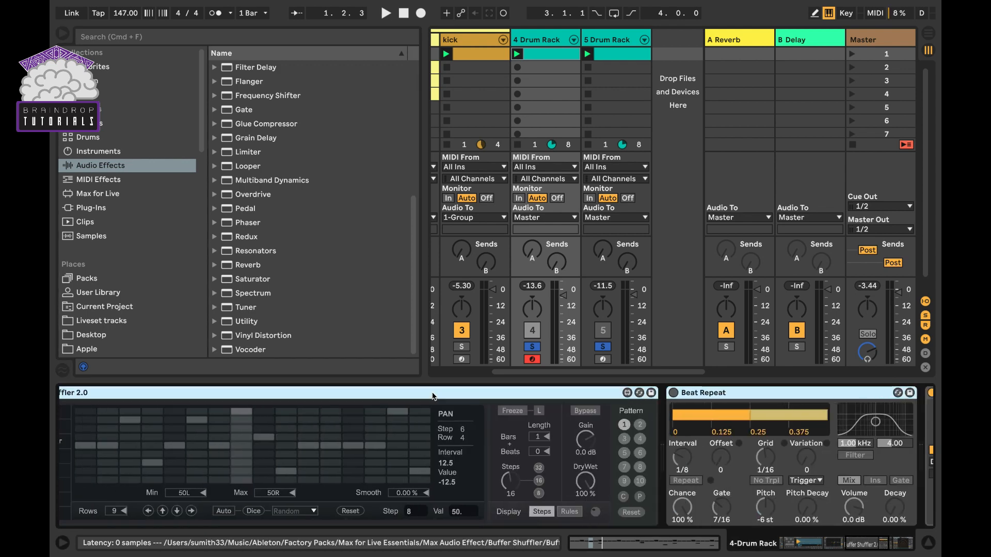
right_click(433, 396)
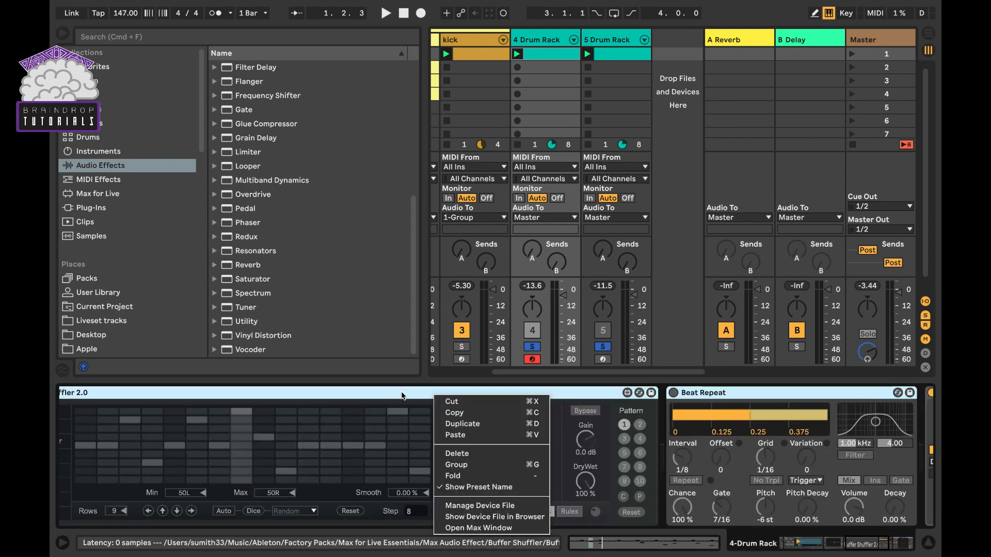
left_click(402, 395)
right_click(404, 396)
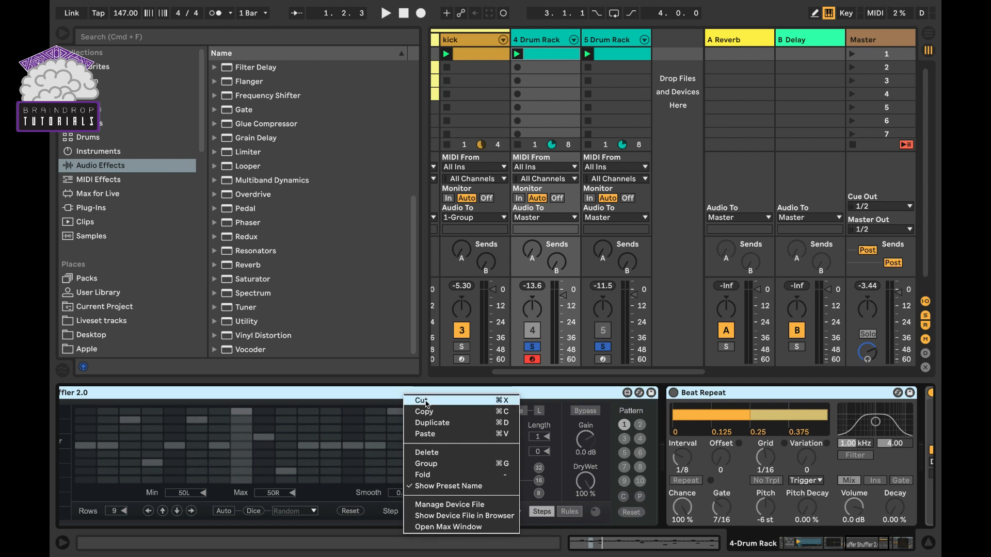
left_click(425, 401)
scroll(427, 404, "left", 10)
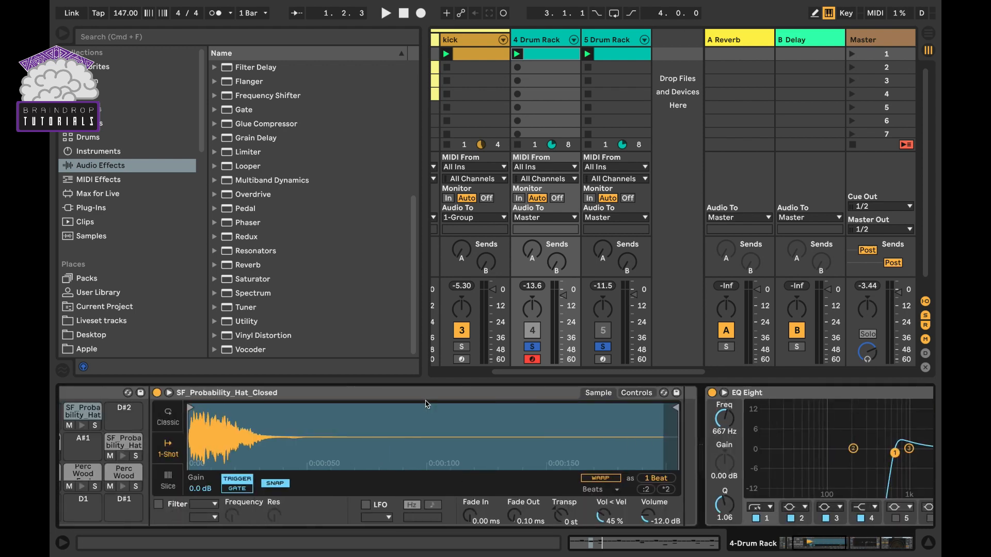
Step: Group all devices from Random through Echo into an Instrument Rack and show its macro controls
scroll(426, 403, "right", 15)
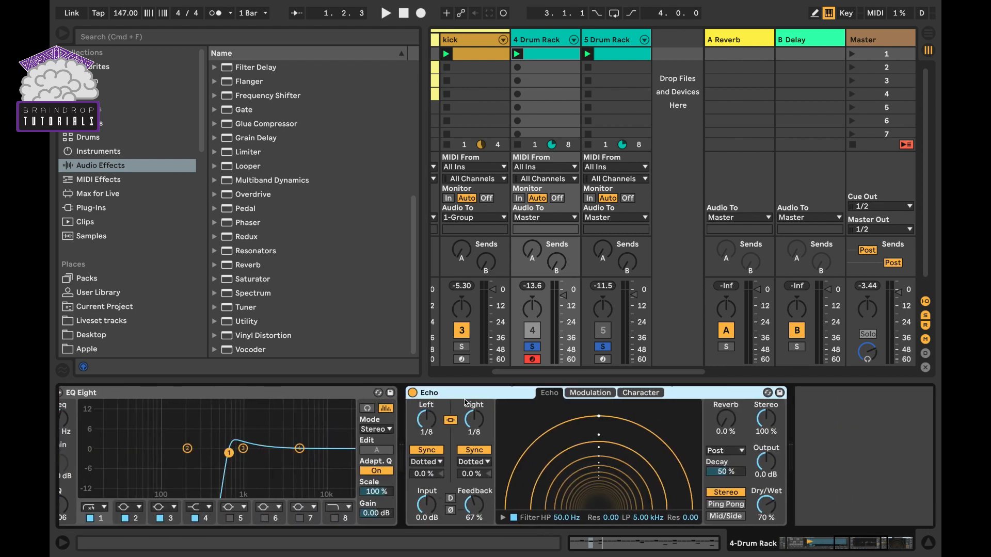
scroll(422, 434, "left", 15)
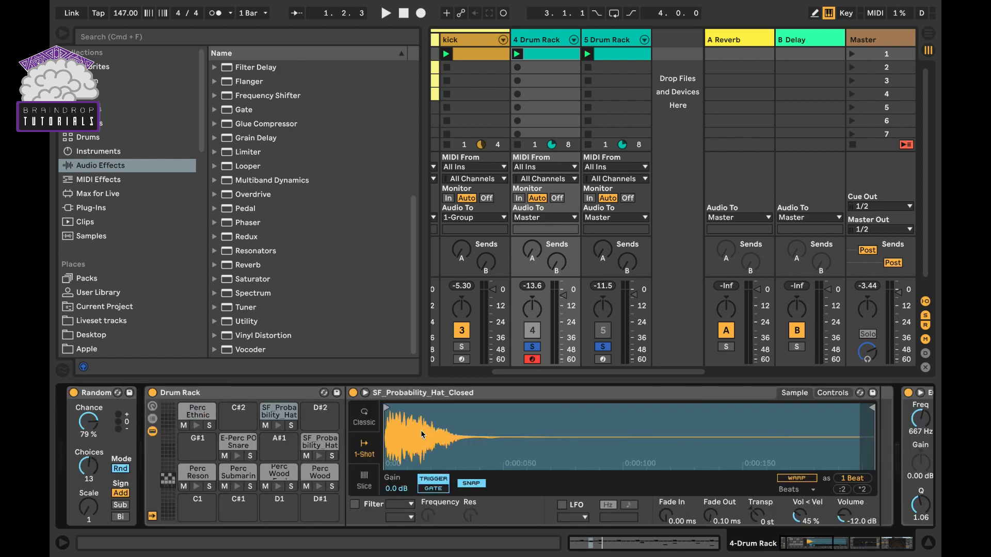
left_click(94, 397)
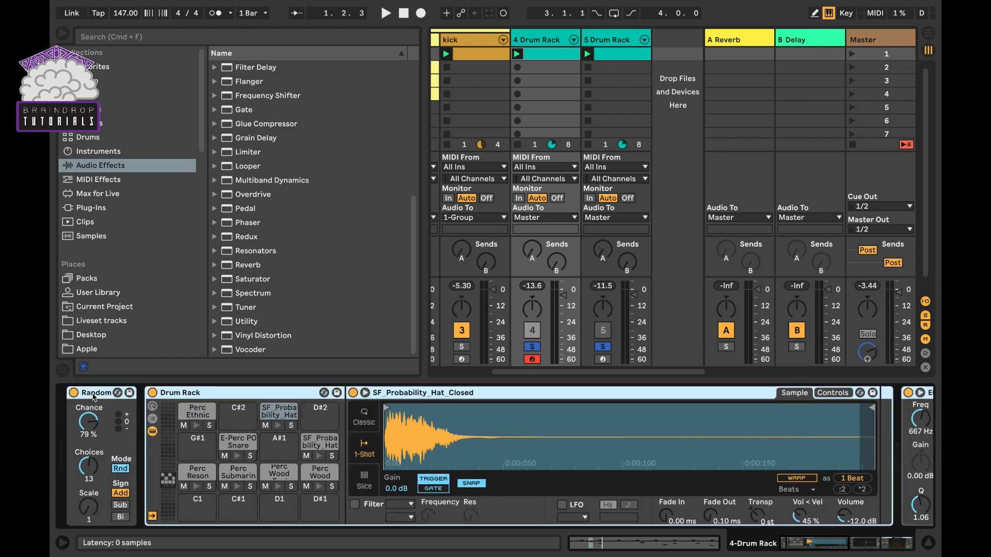
key("super+g")
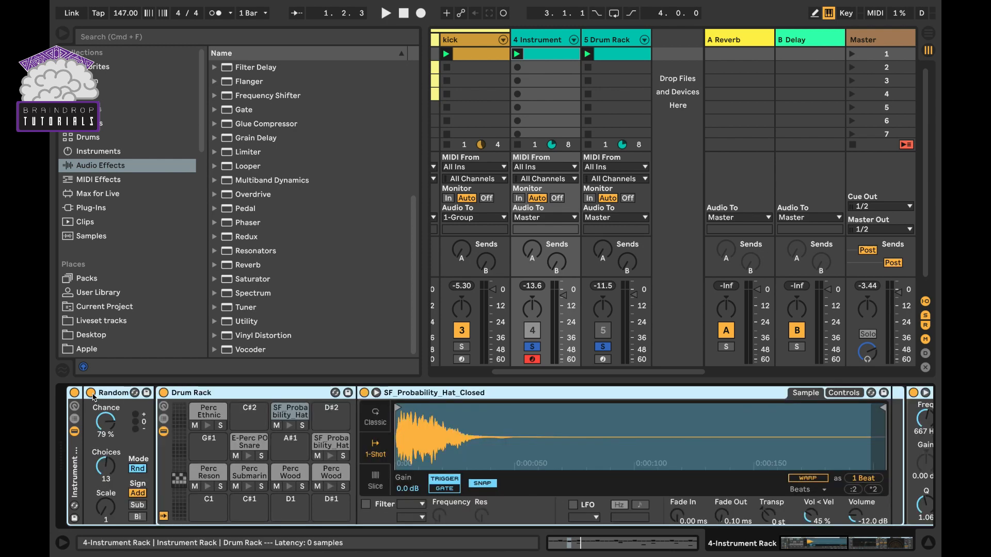
left_click(74, 406)
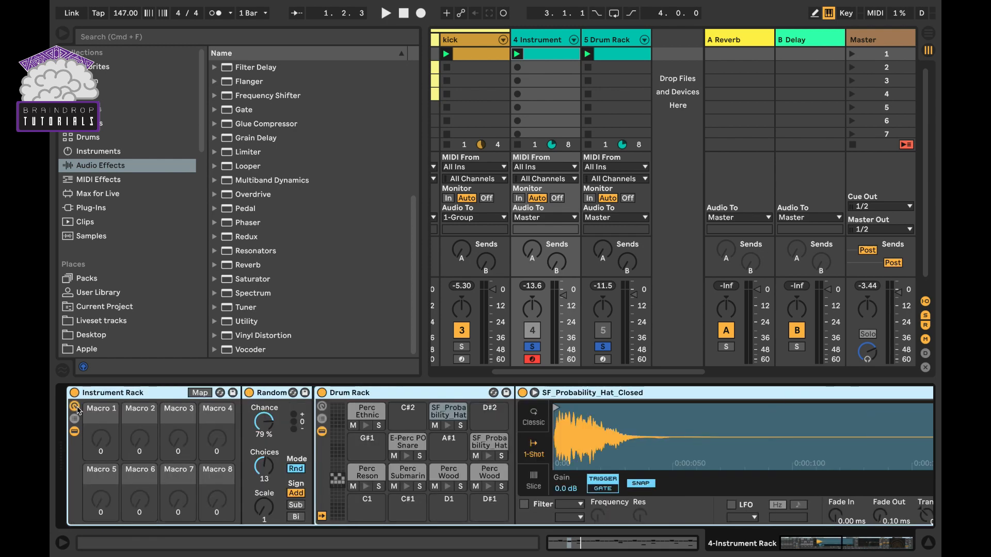
Step: Add the Reverb audio effect from the browser after Echo inside the Instrument Rack
scroll(717, 479, "right", 5)
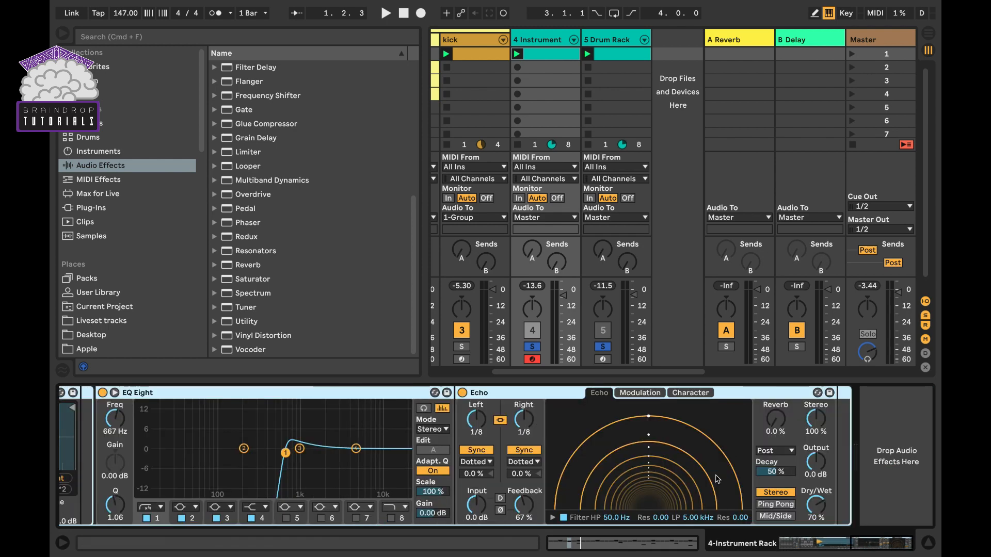
left_click_drag(252, 266, 834, 461)
scroll(834, 461, "left", 10)
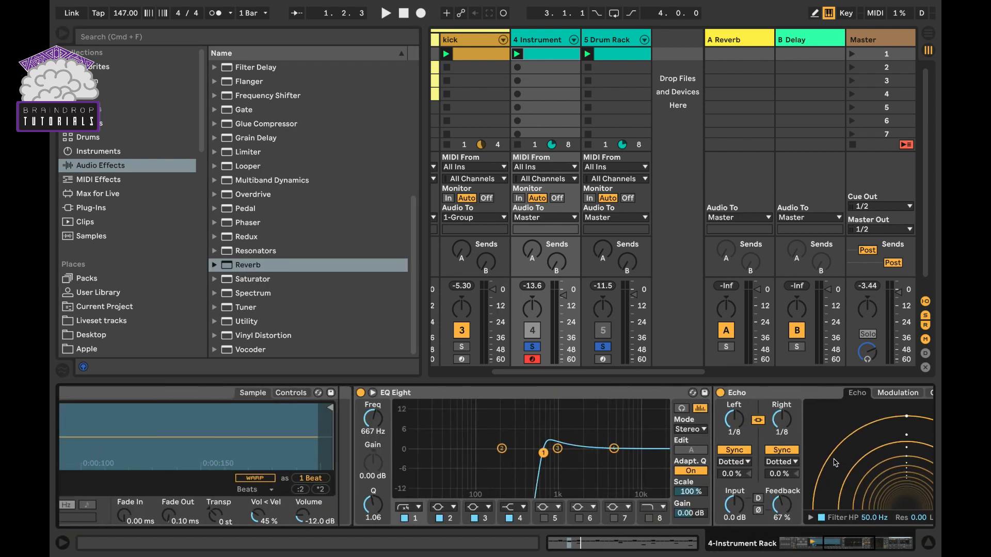
scroll(834, 459, "right", 10)
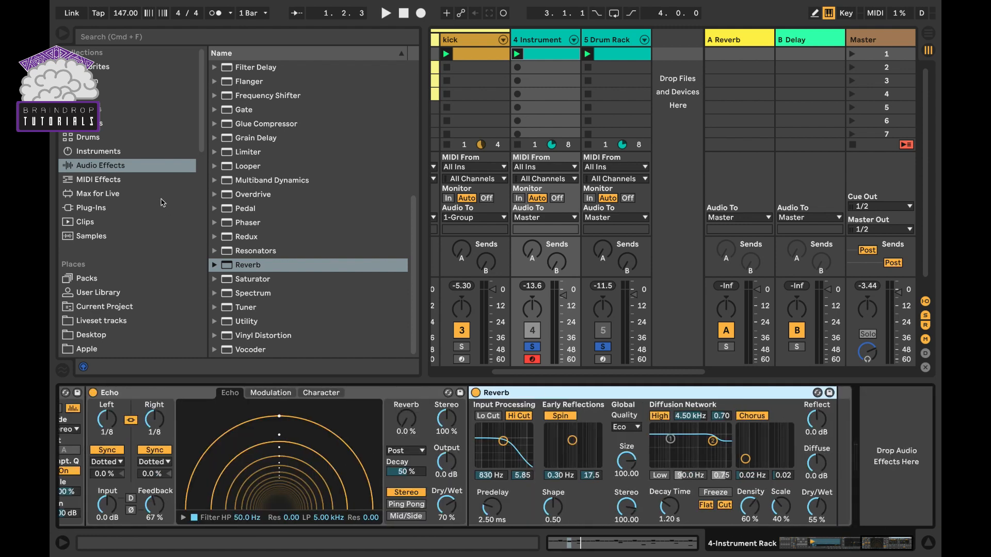
Step: Search the Max for Live devices for LFO and add LFO.amxd after Reverb in the rack
left_click(129, 179)
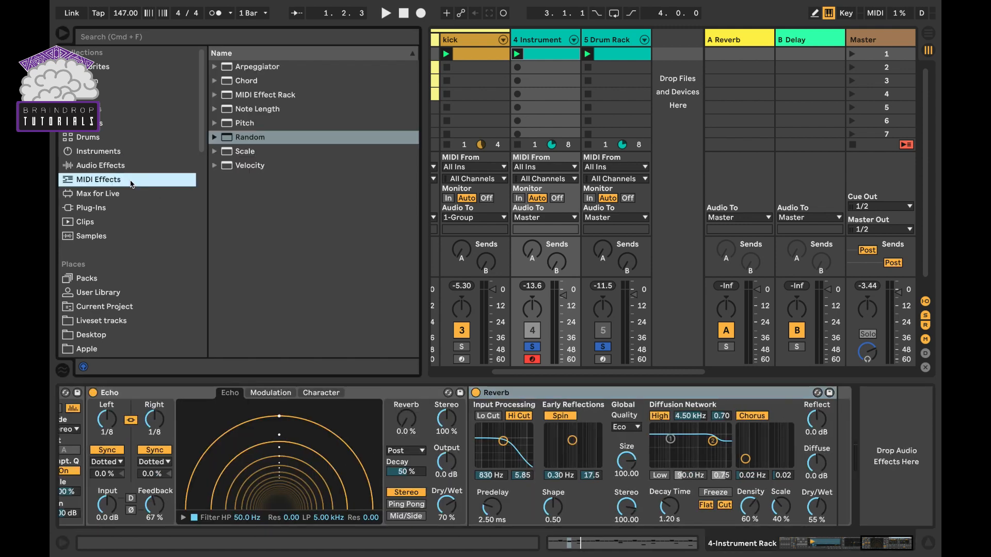
left_click(142, 169)
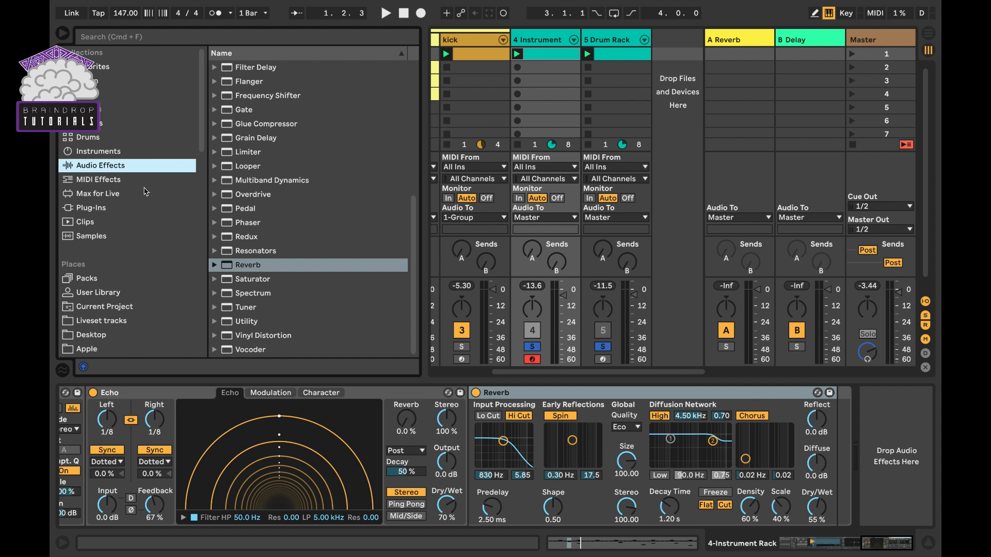
left_click(145, 193)
left_click(306, 37)
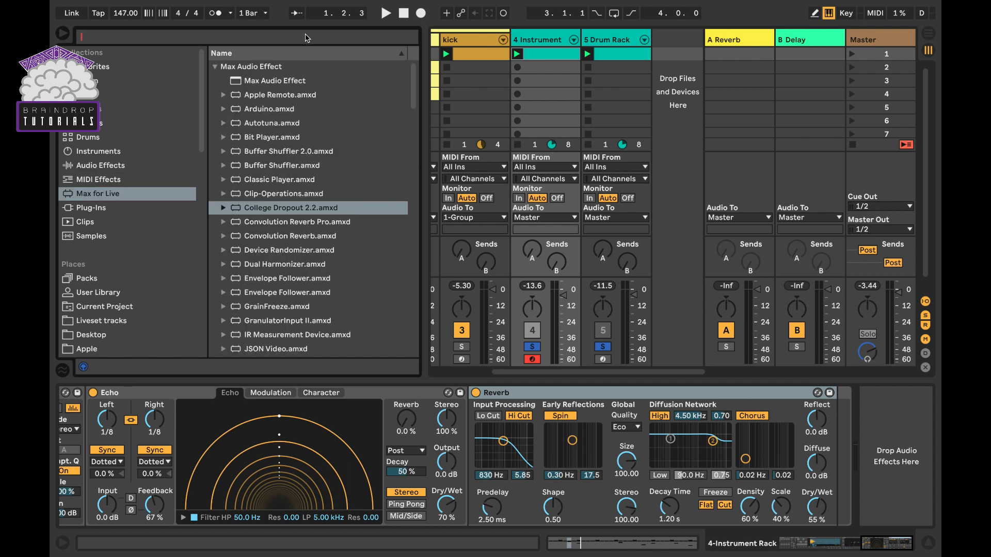
type("LFO")
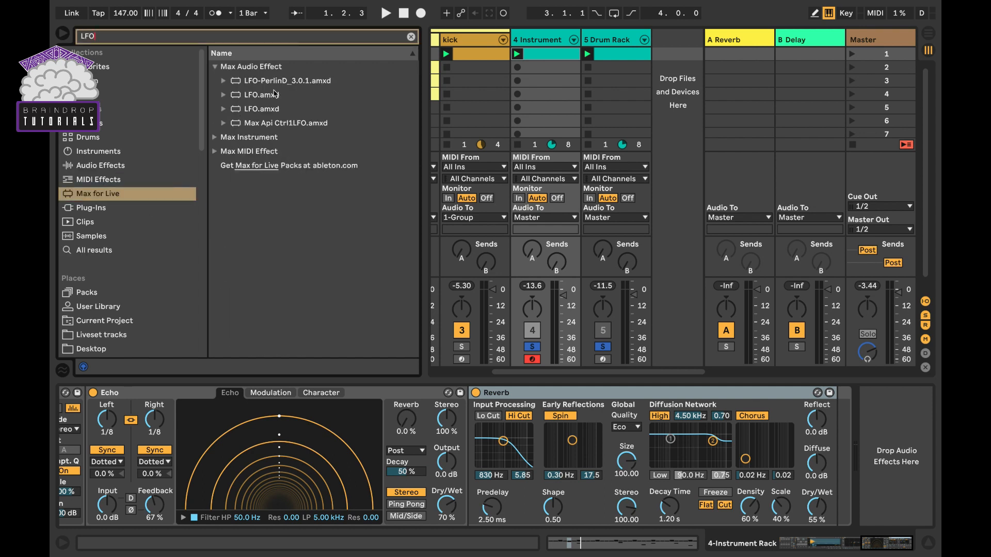
left_click_drag(263, 96, 836, 469)
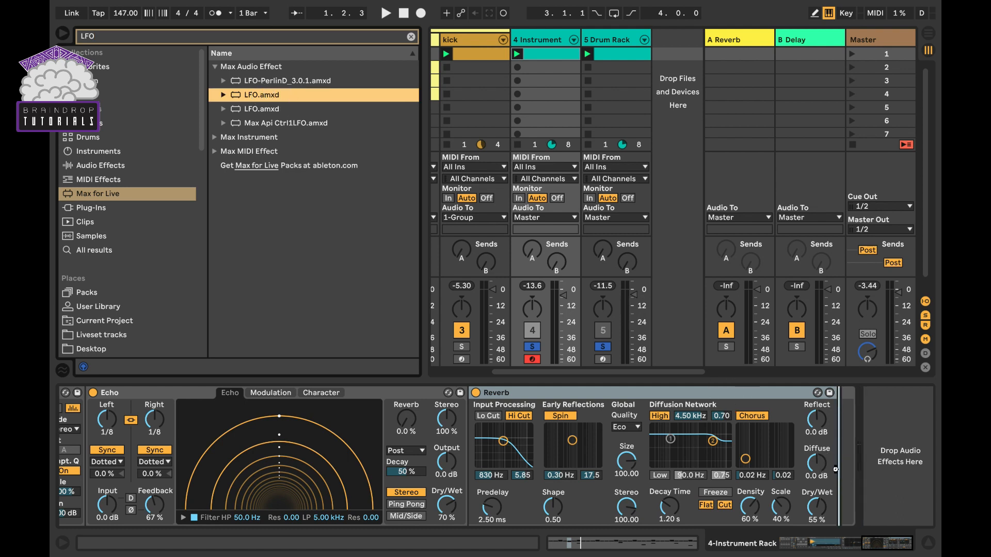
left_click_drag(835, 469, 836, 469)
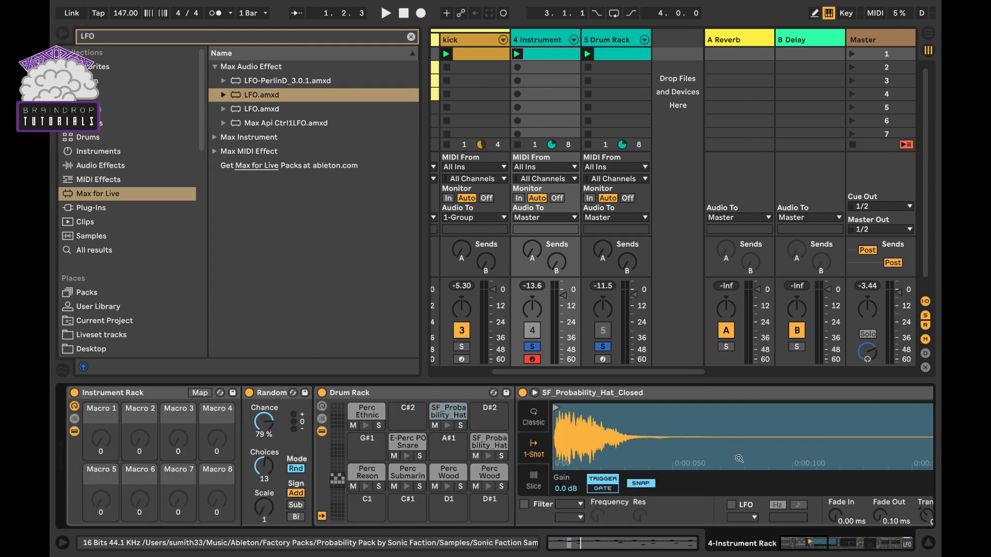
Step: Map the LFO to Echo's Dry/Wet parameter
scroll(390, 480, "up", 12)
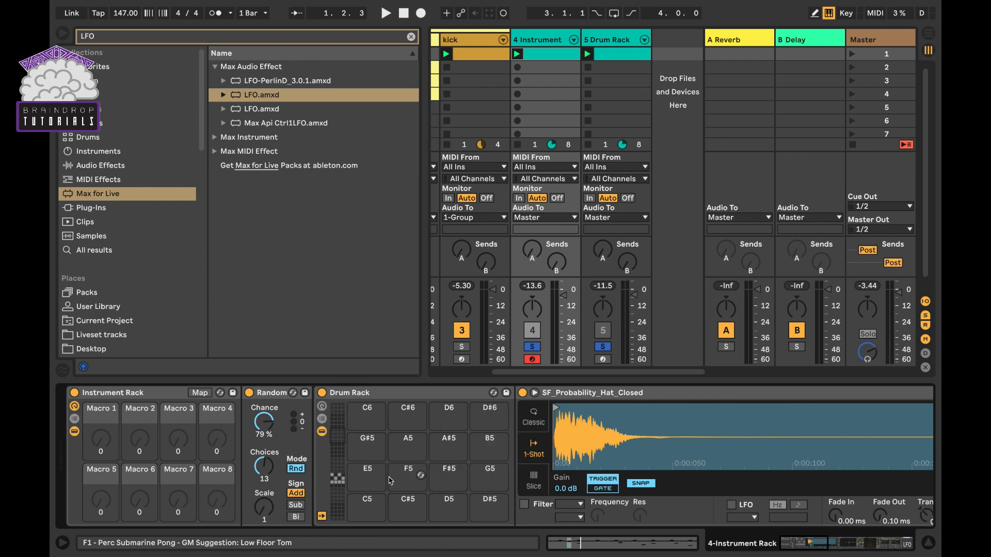
scroll(390, 480, "right", 15)
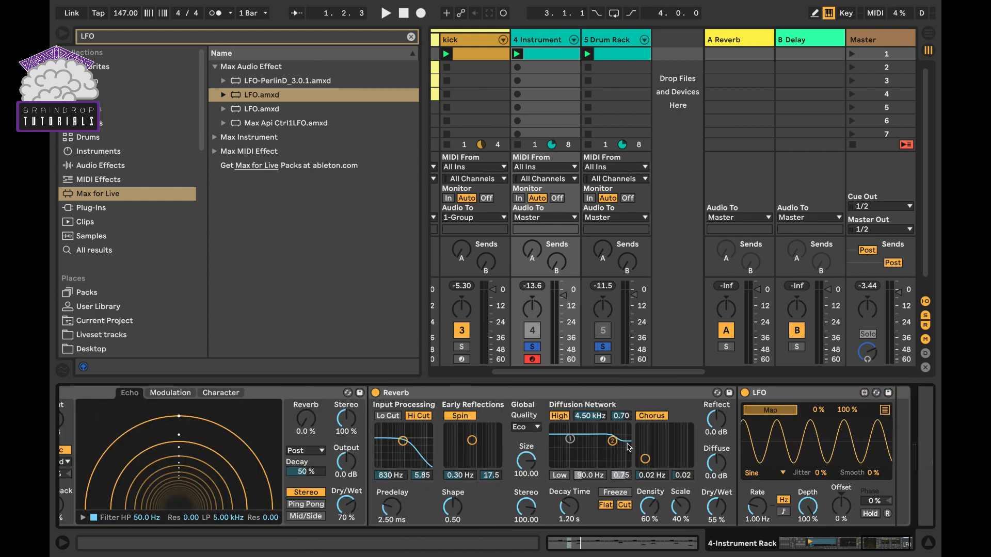
scroll(629, 446, "left", 12)
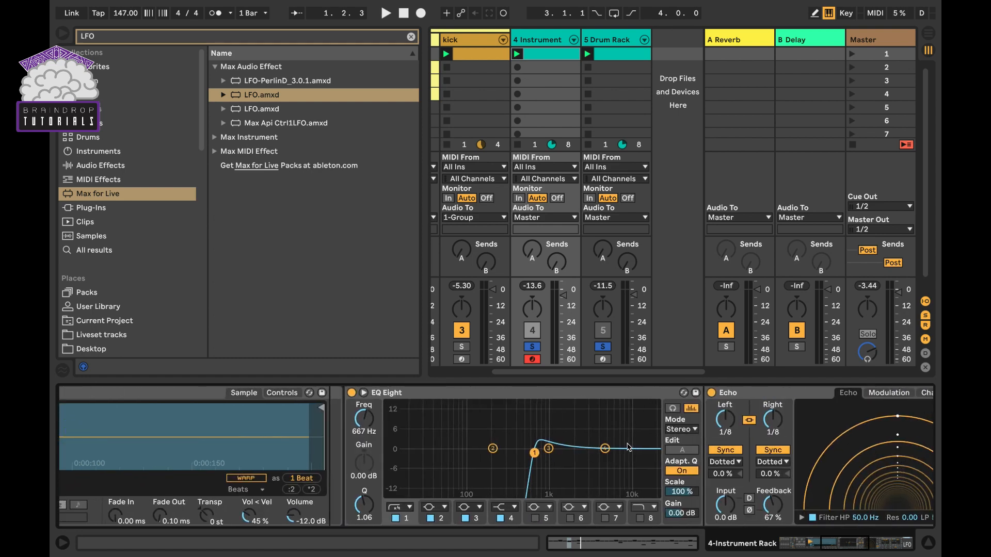
scroll(629, 447, "right", 8)
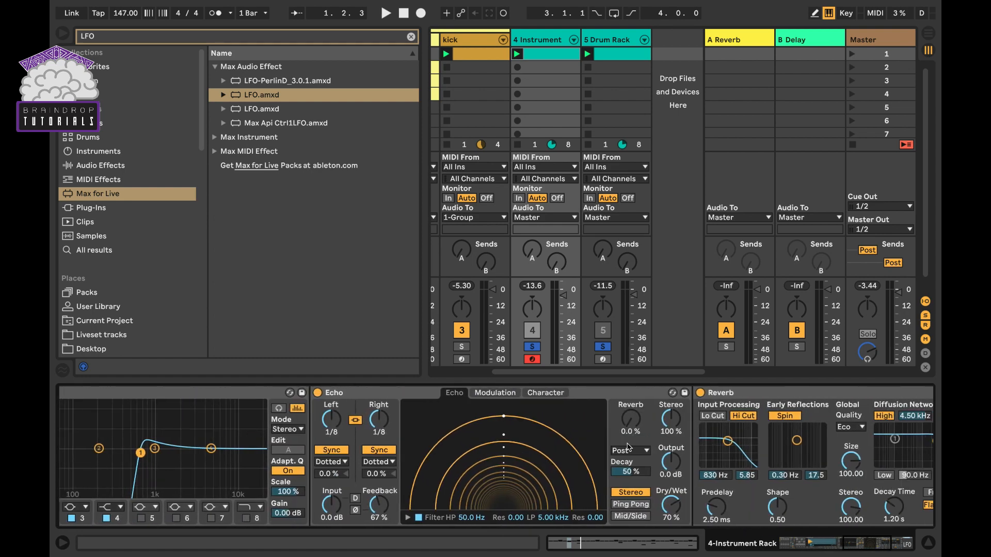
scroll(665, 503, "up", 5)
scroll(795, 489, "right", 6)
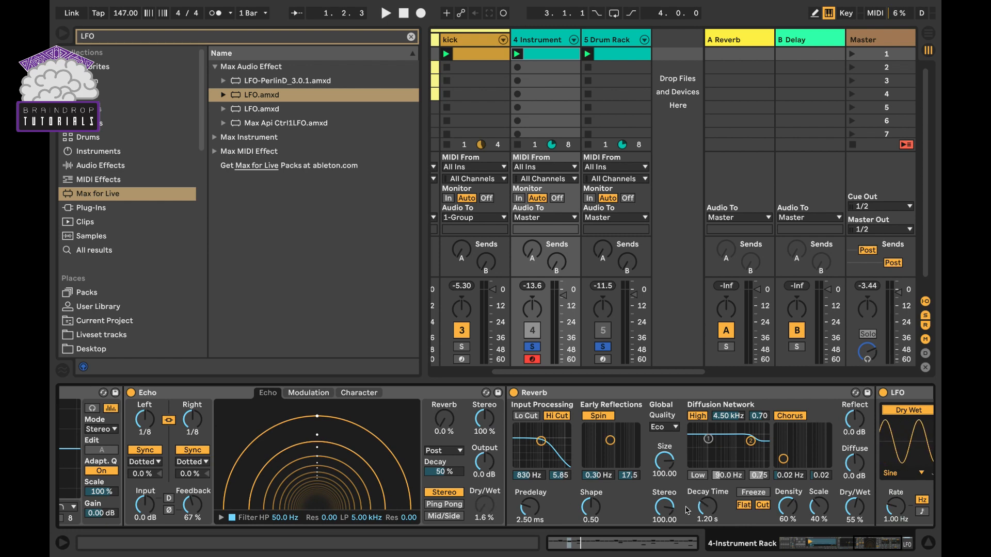
Step: Map the LFO's second mapping slot to Reverb's Decay Time and return to the waveform view
scroll(774, 454, "right", 5)
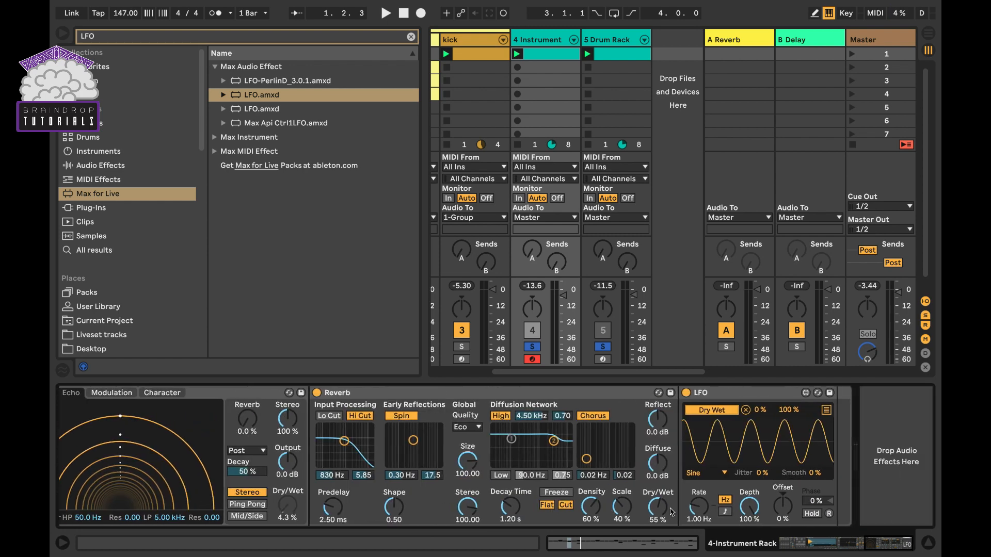
left_click(825, 412)
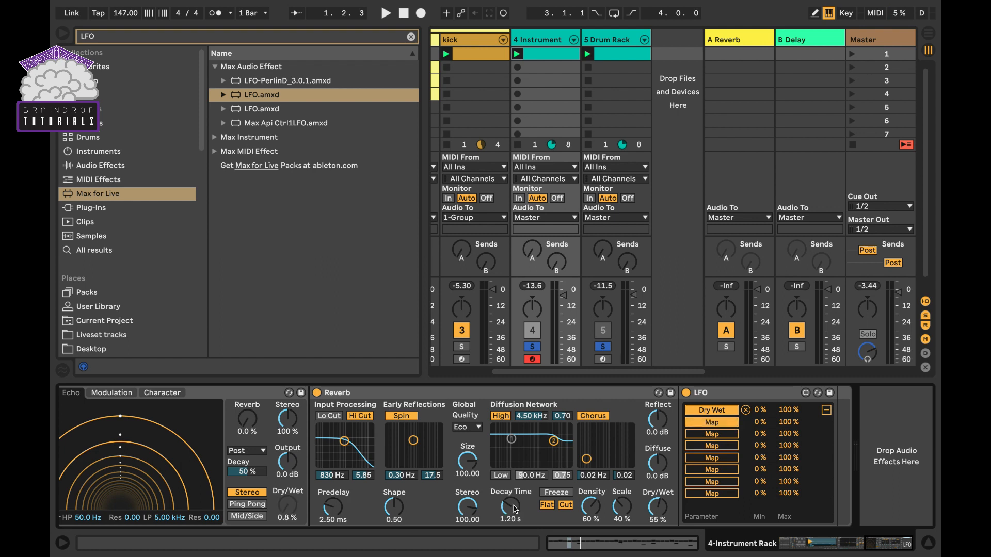
left_click(510, 507)
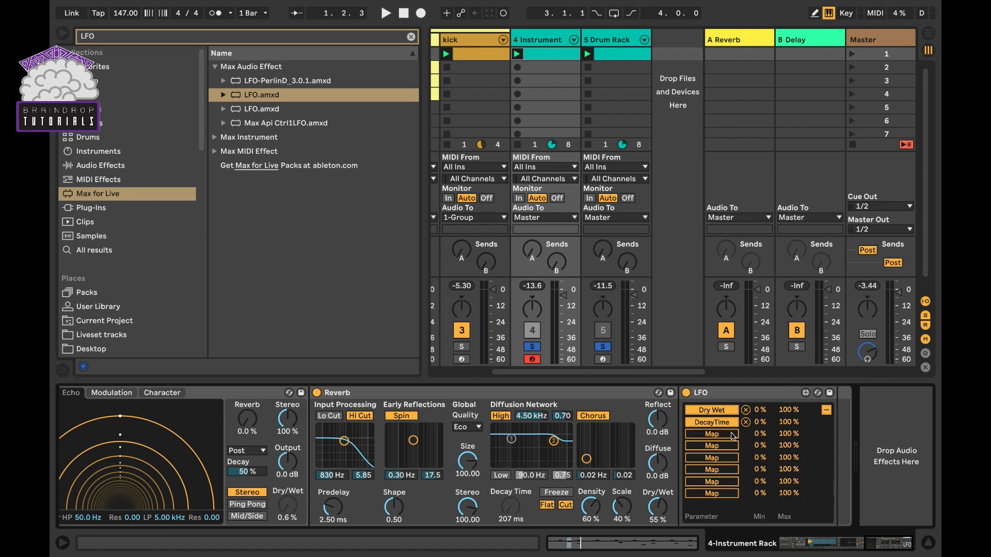
left_click(826, 410)
Step: Set the LFO's waveform to Random, its Rate to 3.86 Hz and its Jitter to 27 %
left_click(723, 477)
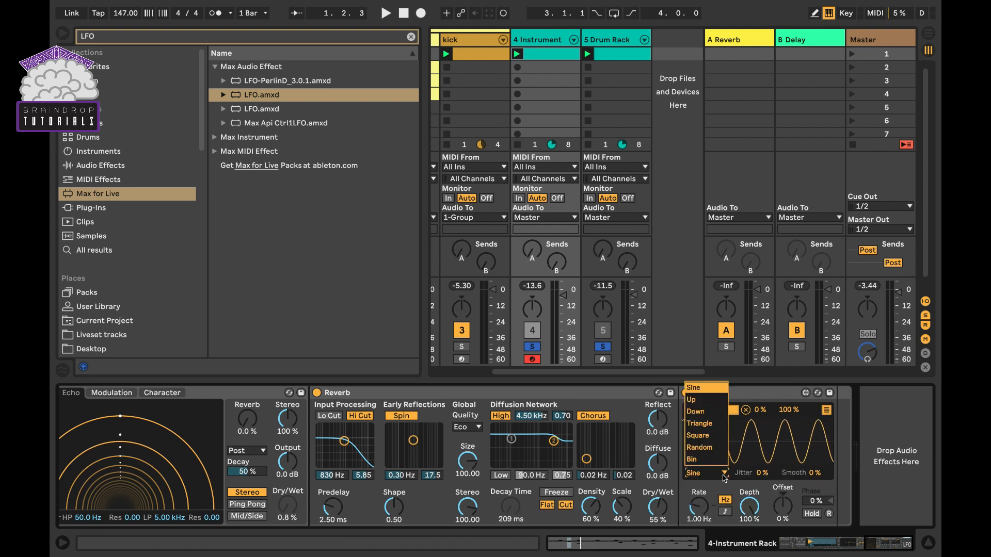
left_click(724, 454)
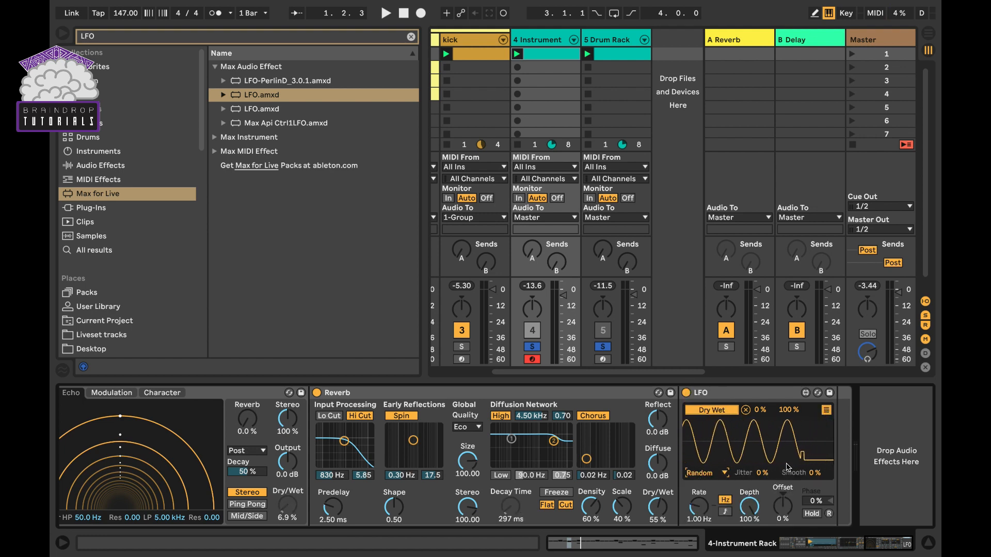
mouse_move(700, 503)
left_mouse_down()
mouse_move(696, 513)
mouse_move(702, 486)
mouse_move(700, 506)
left_mouse_up()
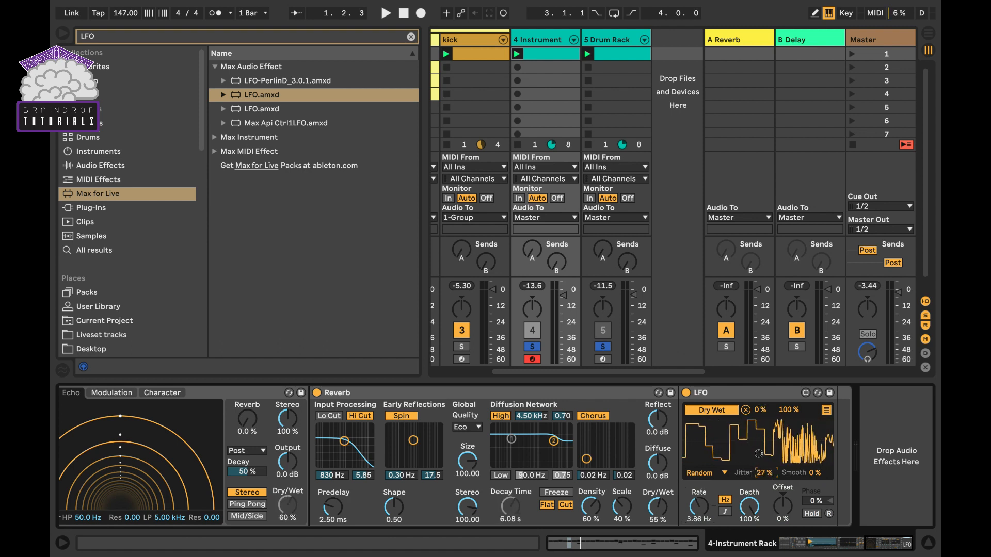
Step: Limit the LFO's mapping ranges to 0–69 % for Echo's Dry/Wet and 0–83 % for Reverb's Decay Time
left_click(826, 409)
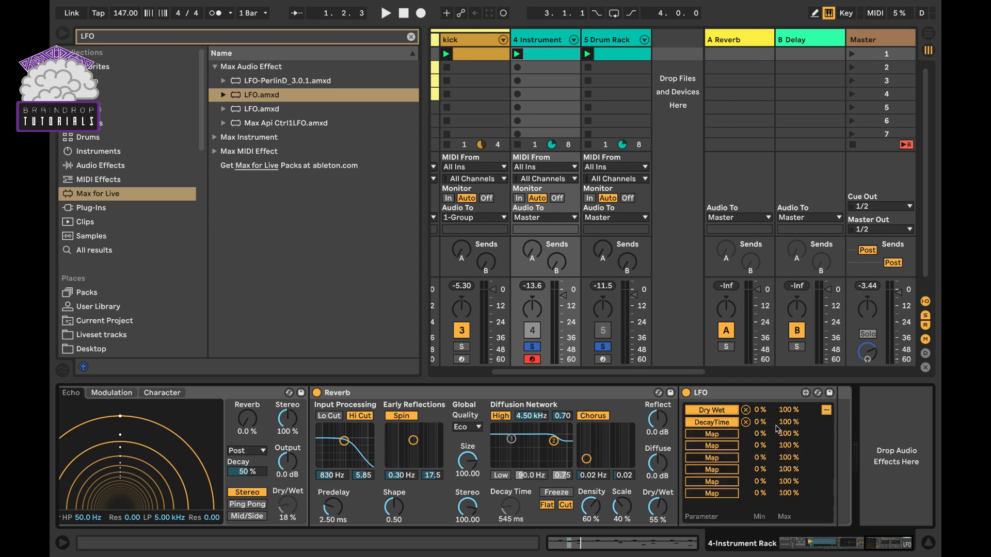
left_click_drag(761, 421, 769, 390)
mouse_move(785, 423)
left_mouse_down()
mouse_move(787, 475)
mouse_move(788, 424)
left_mouse_up()
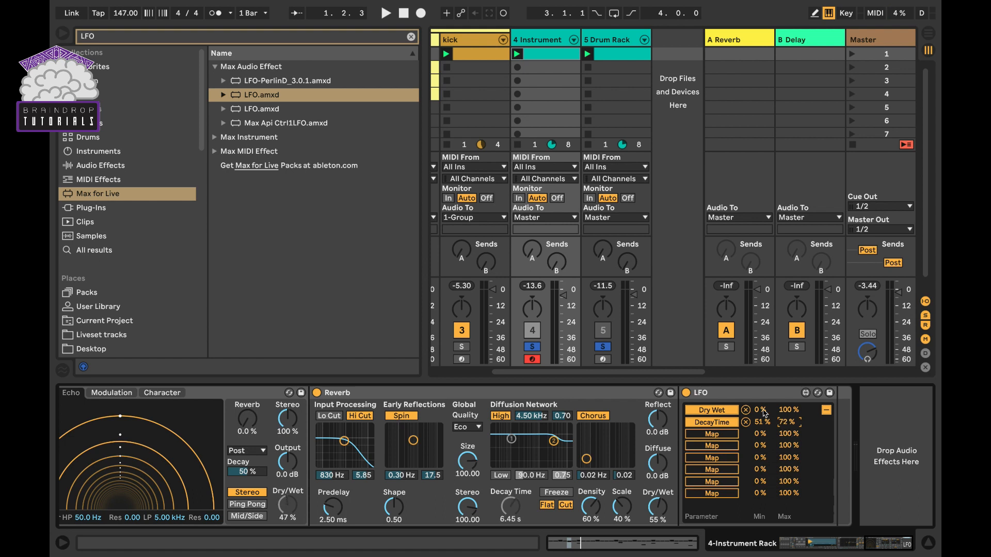
left_click(764, 411)
left_click_drag(787, 411, 819, 431)
left_click_drag(788, 423, 789, 422)
left_click(761, 423)
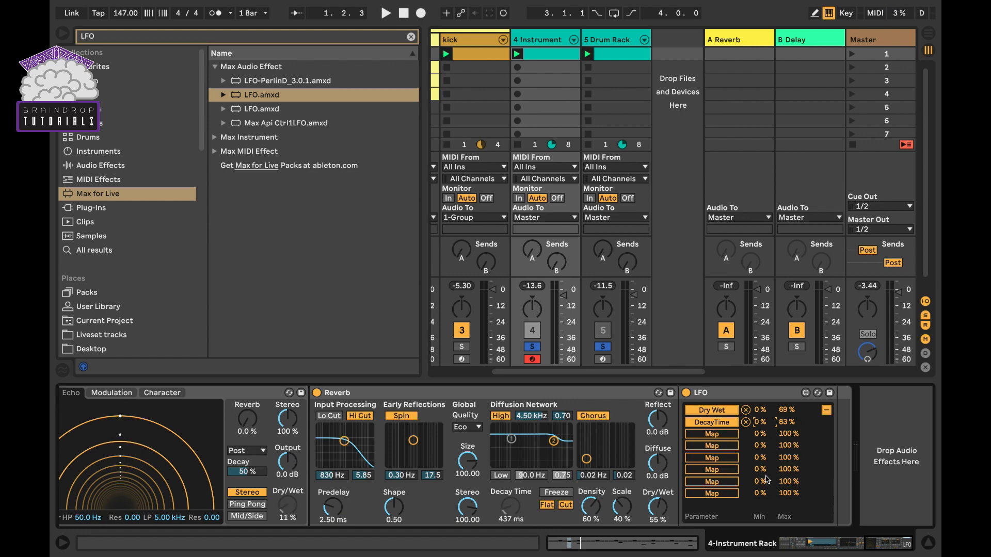
Step: Play the first clip of the 4 Instrument track with only that track soloed, and unsolo it to hear the full mix
scroll(767, 479, "left", 10)
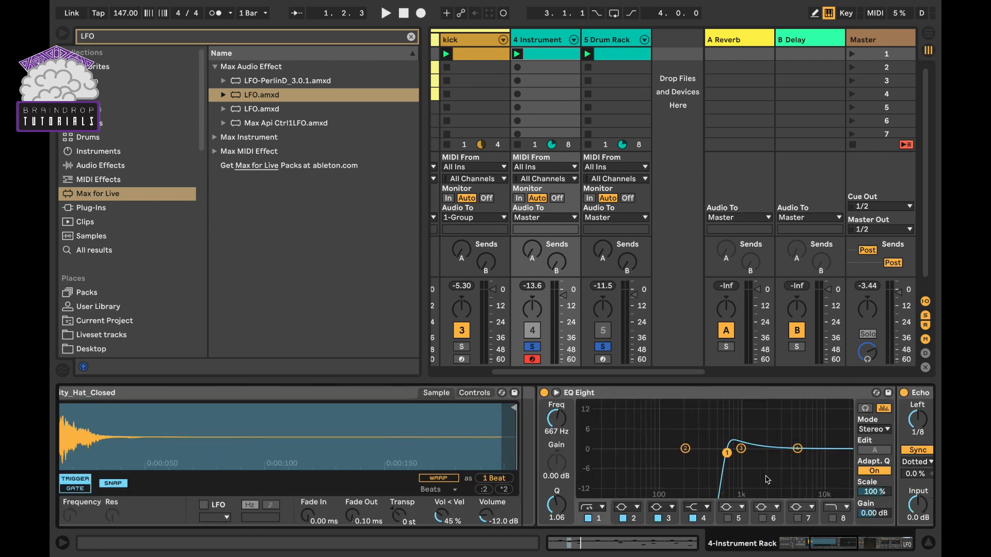
scroll(766, 480, "left", 10)
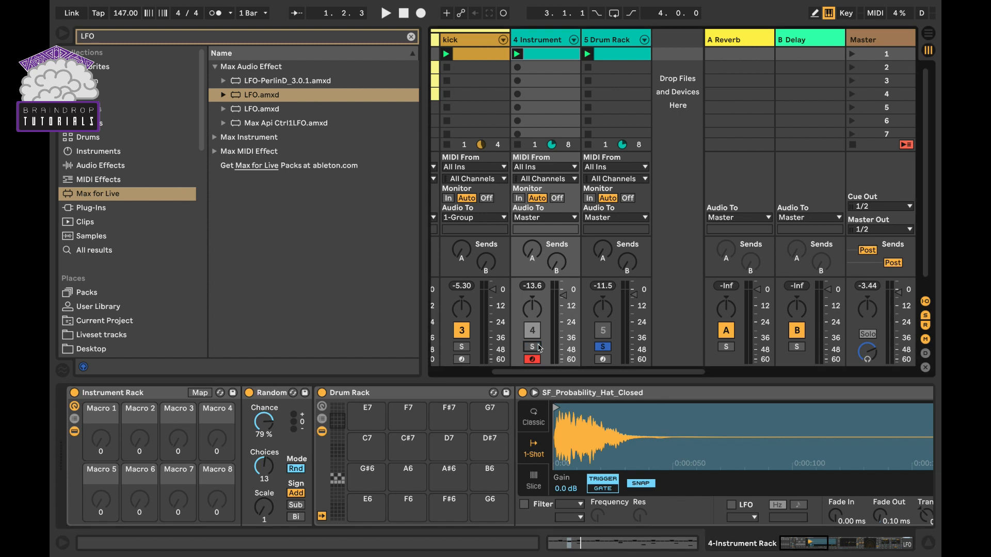
left_click(517, 55)
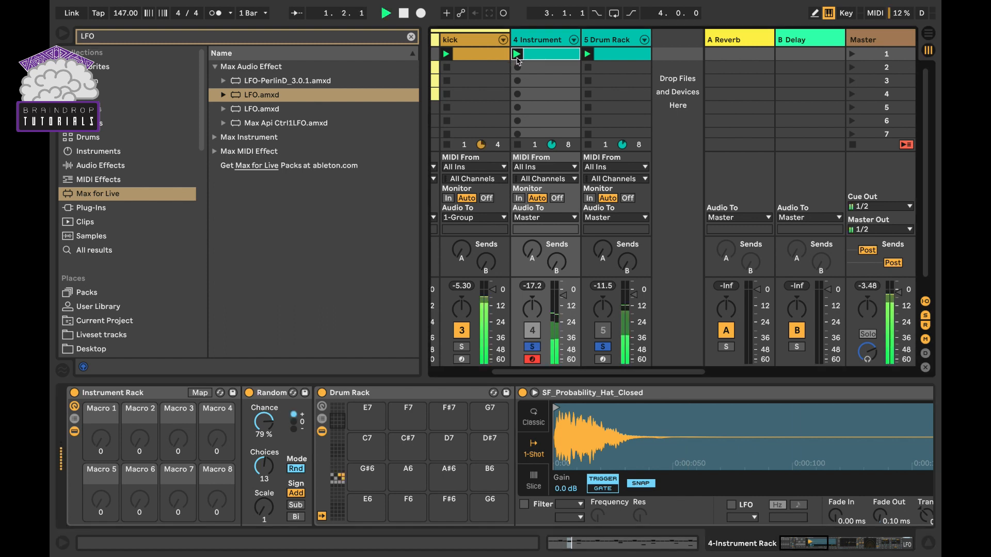
left_click(538, 348)
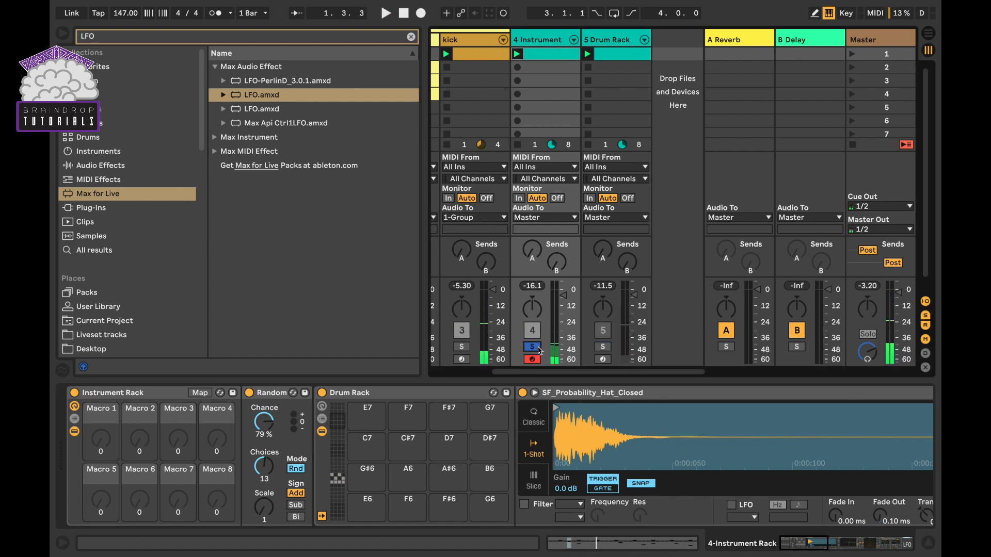
left_click(518, 58)
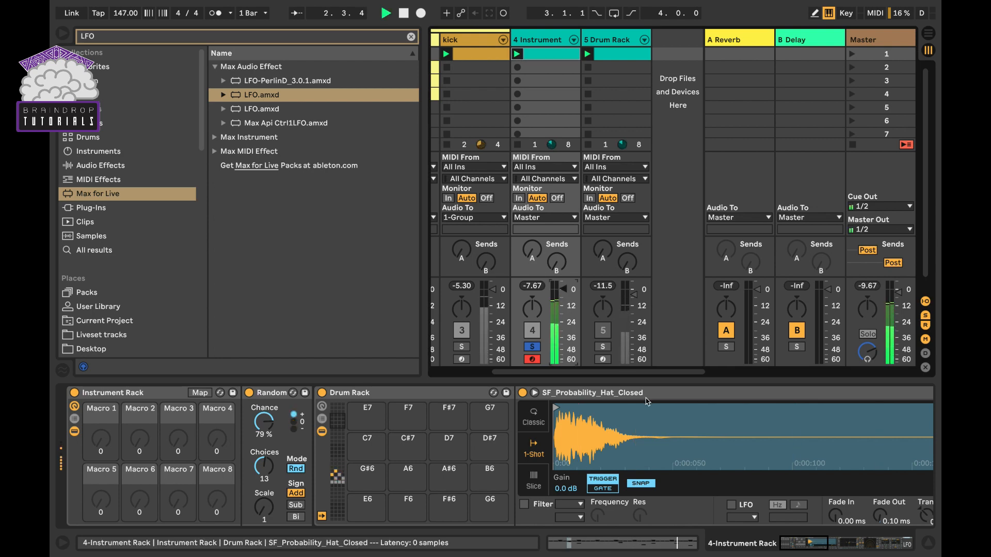
scroll(660, 428, "right", 5)
scroll(666, 434, "right", 4)
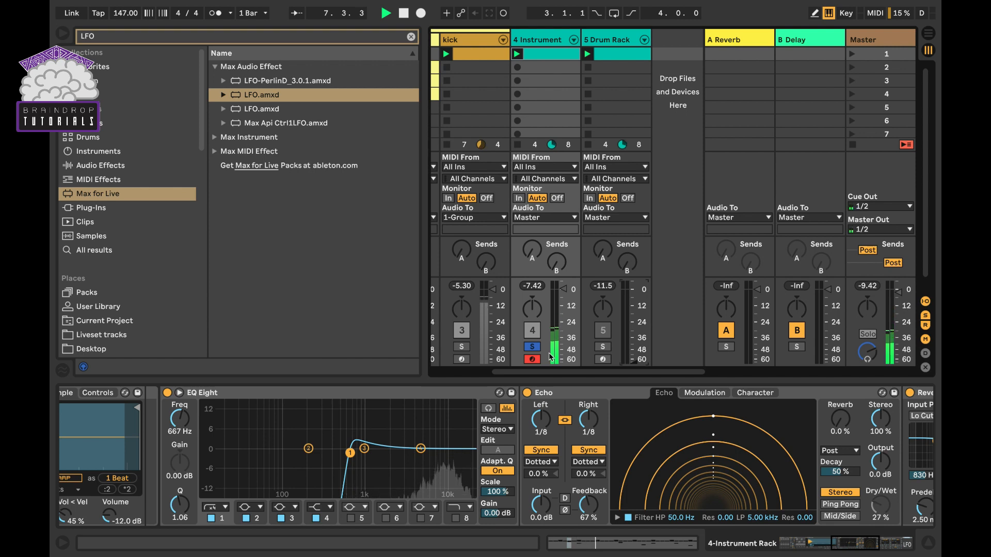
left_click(533, 347)
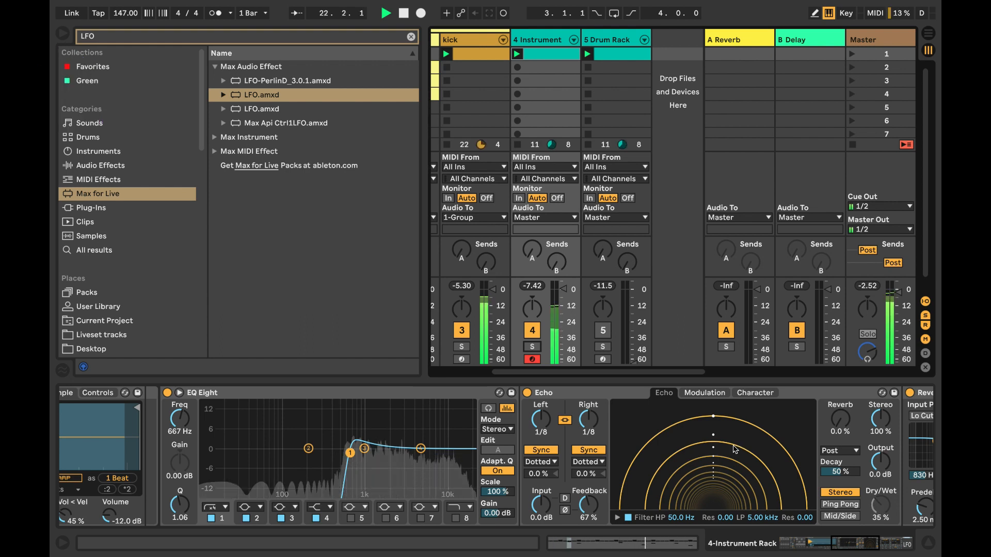
Step: Set the LFO's mapping maximum to 51 % for Reverb's Decay Time and 99 % for Echo's Dry/Wet
scroll(703, 449, "right", 6)
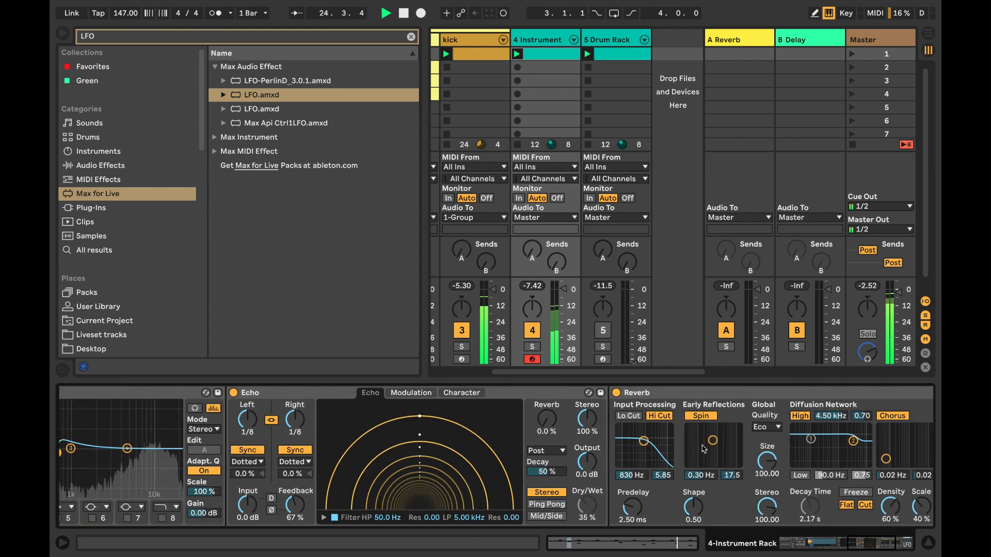
scroll(703, 449, "right", 6)
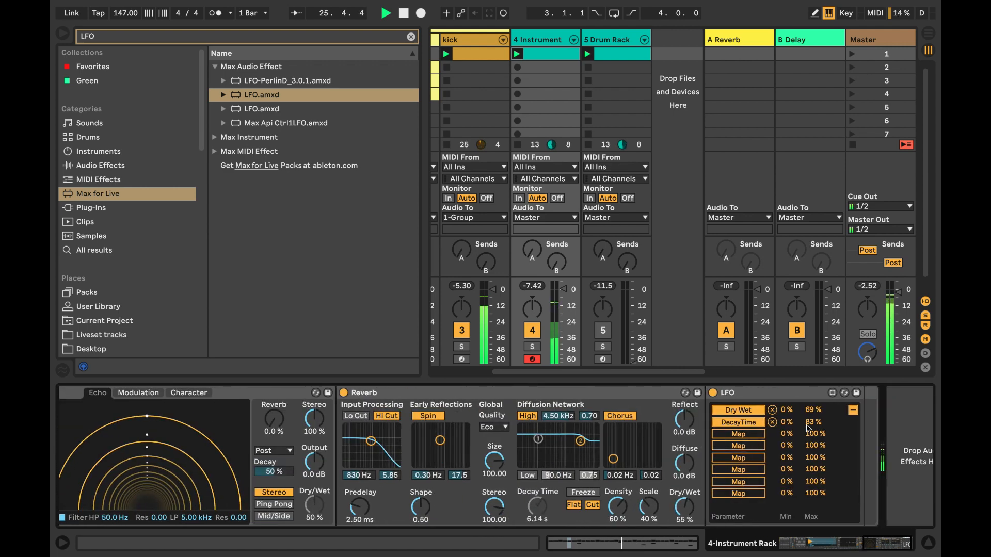
left_click_drag(809, 422, 806, 445)
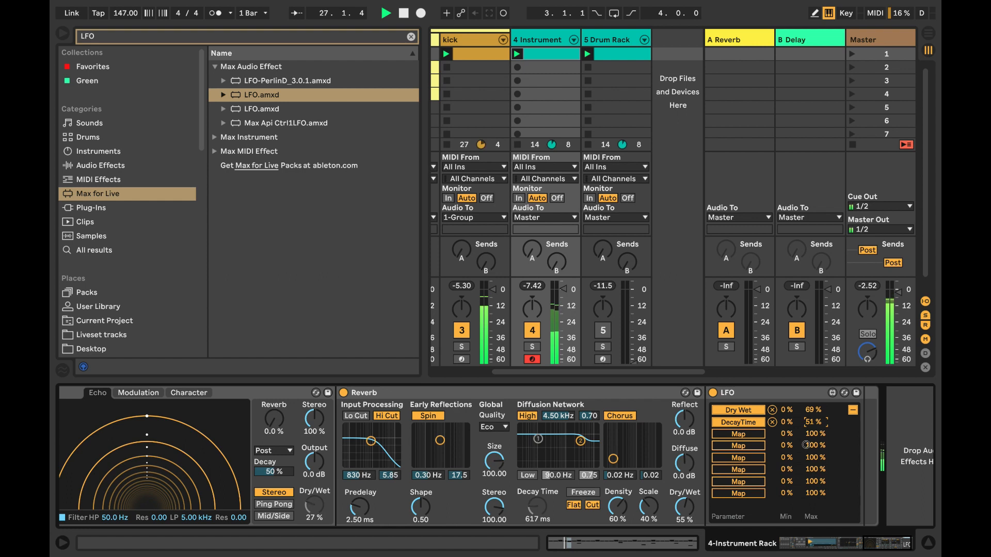
mouse_move(810, 410)
left_mouse_down()
mouse_move(809, 393)
mouse_move(815, 412)
left_mouse_up()
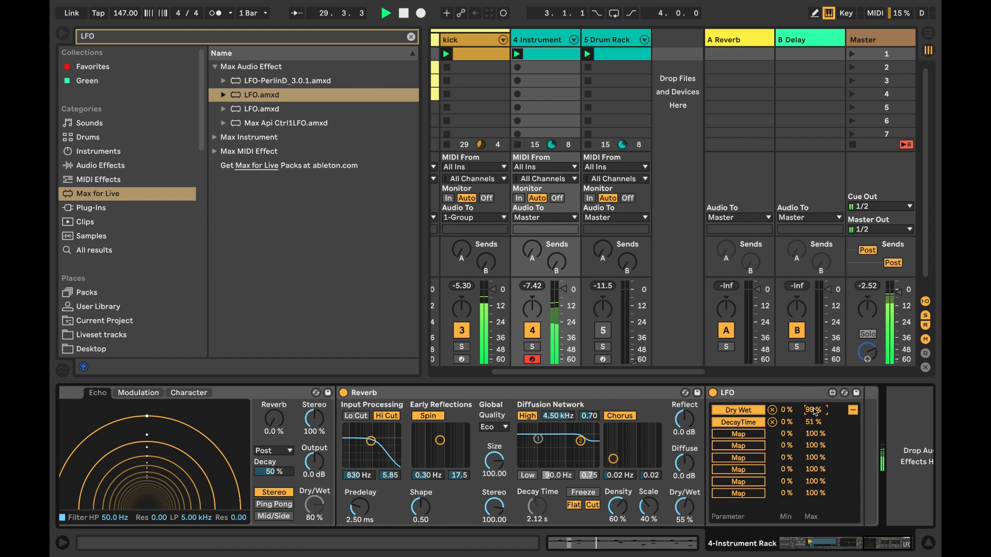
left_click(813, 408)
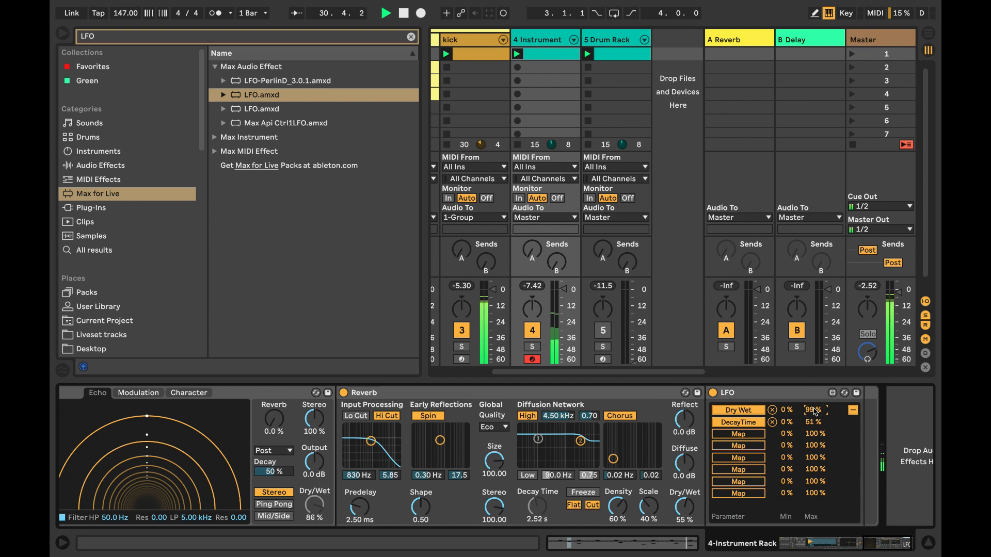